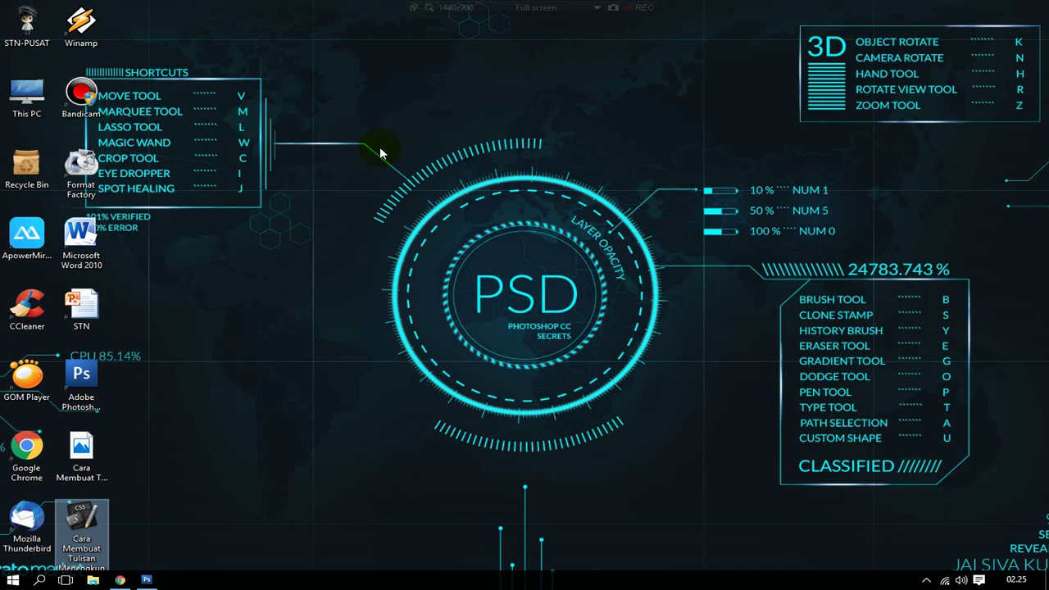
Refresh the desktop, then launch Adobe Photoshop CS3 from its shortcut and maximize the window
{"action": "key", "text": "F12"}
{"action": "left_click", "coordinate": [473, 156]}
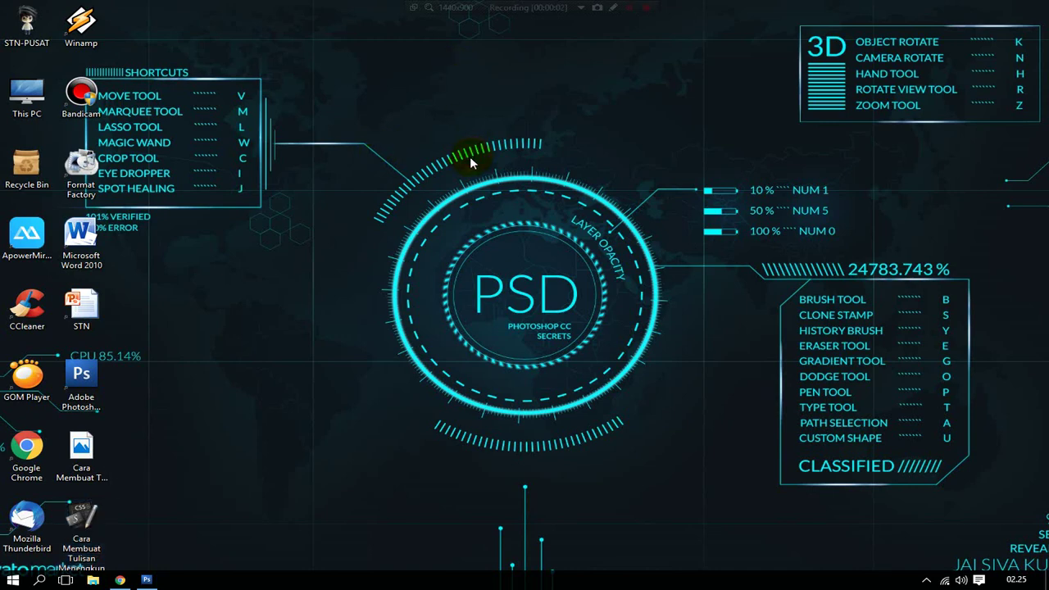
{"action": "right_click", "coordinate": [470, 157]}
{"action": "left_click", "coordinate": [500, 195]}
{"action": "right_click", "coordinate": [438, 178]}
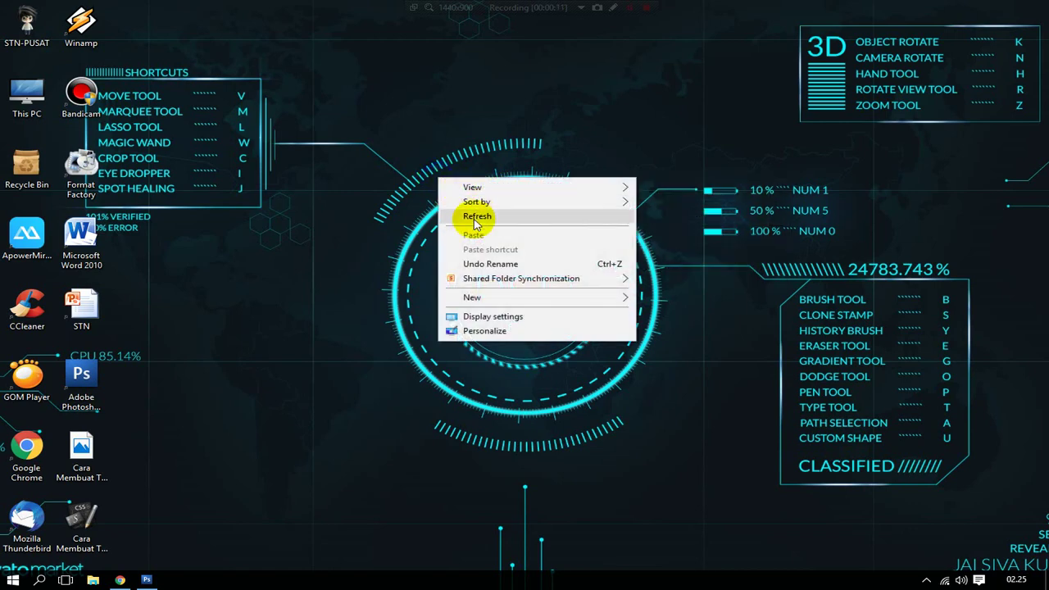
{"action": "left_click", "coordinate": [481, 218]}
{"action": "left_click", "coordinate": [89, 376]}
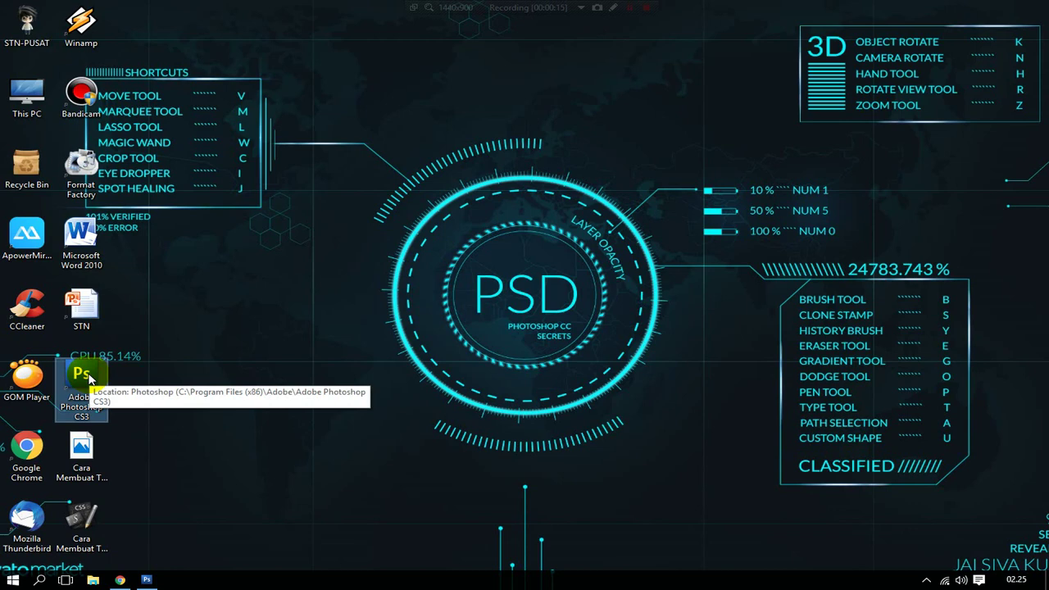
{"action": "double_click", "coordinate": [89, 377]}
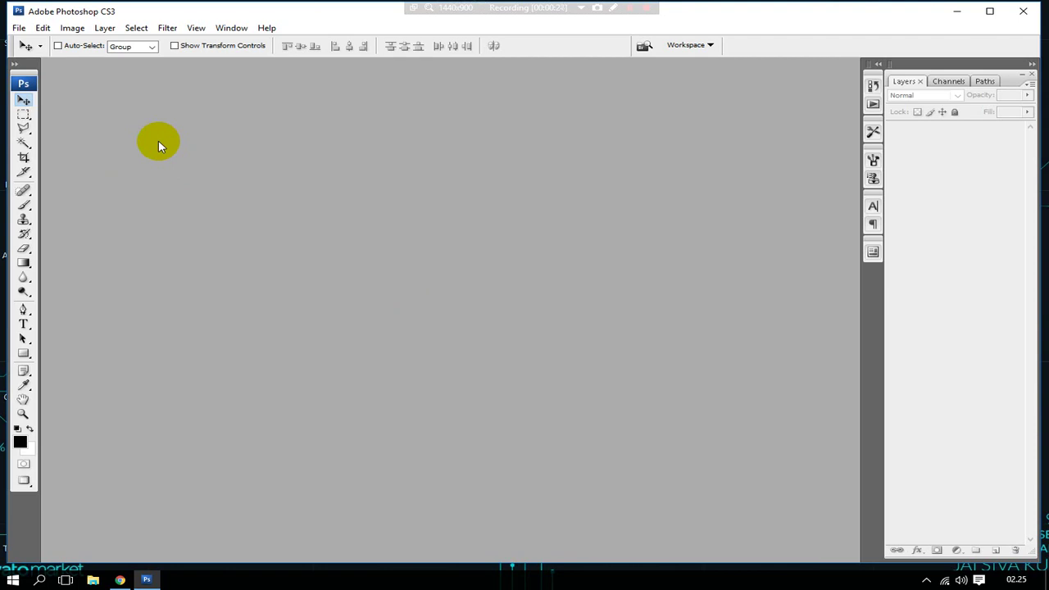
{"action": "left_click", "coordinate": [989, 10]}
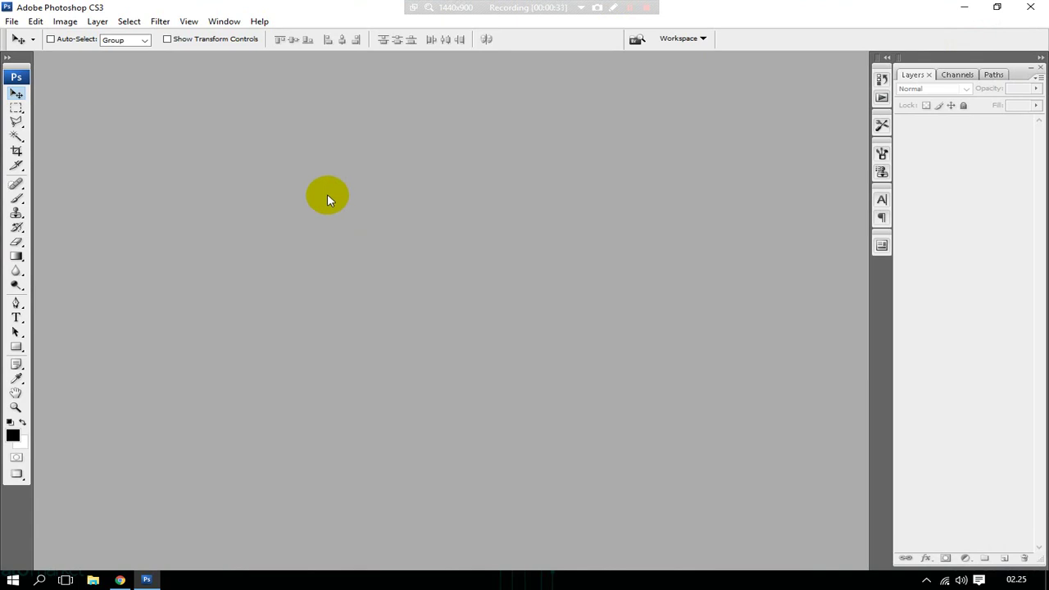
Create a new Untitled-1 document using the U.S. Paper preset with a white background
{"action": "left_click", "coordinate": [12, 23]}
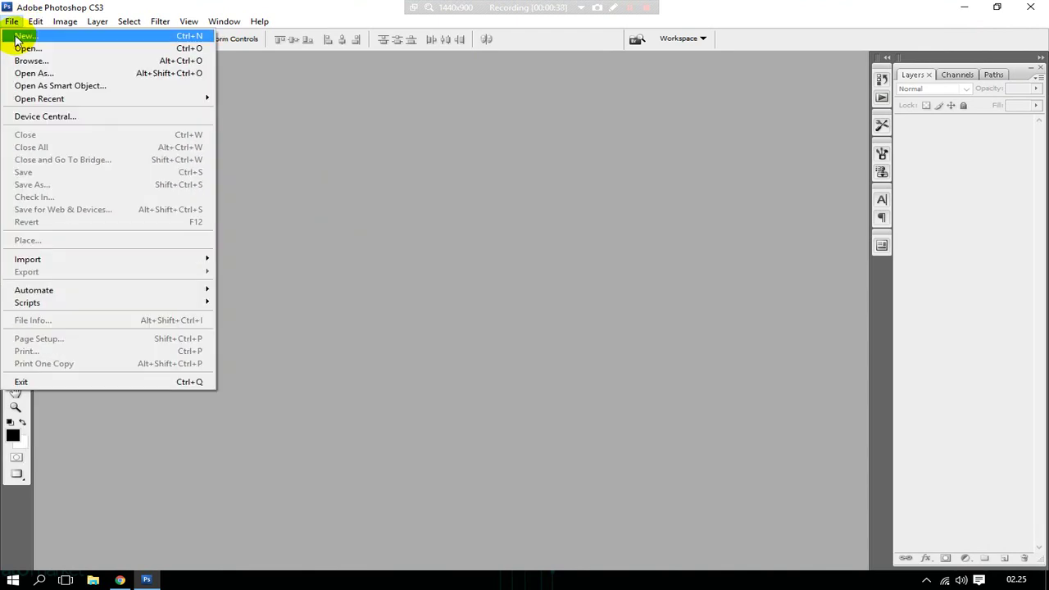
{"action": "left_click", "coordinate": [18, 37]}
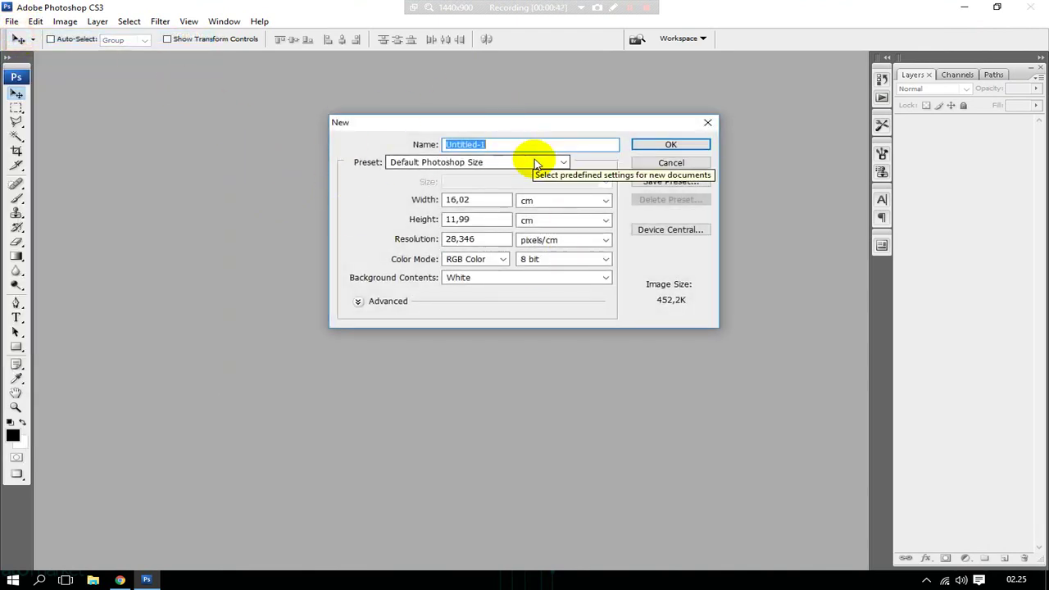
{"action": "left_click", "coordinate": [536, 163]}
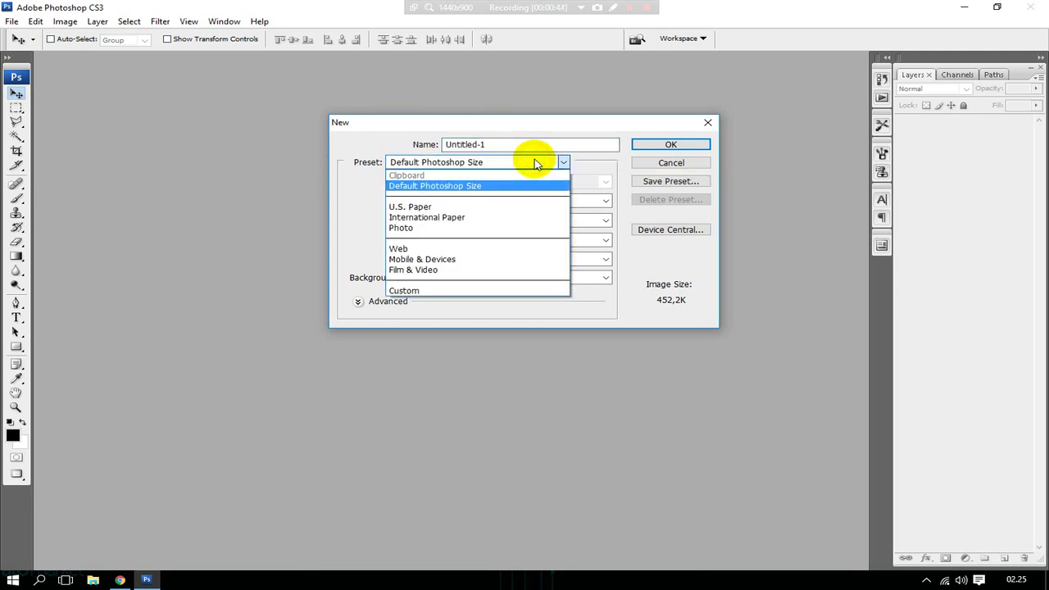
{"action": "left_click", "coordinate": [536, 163]}
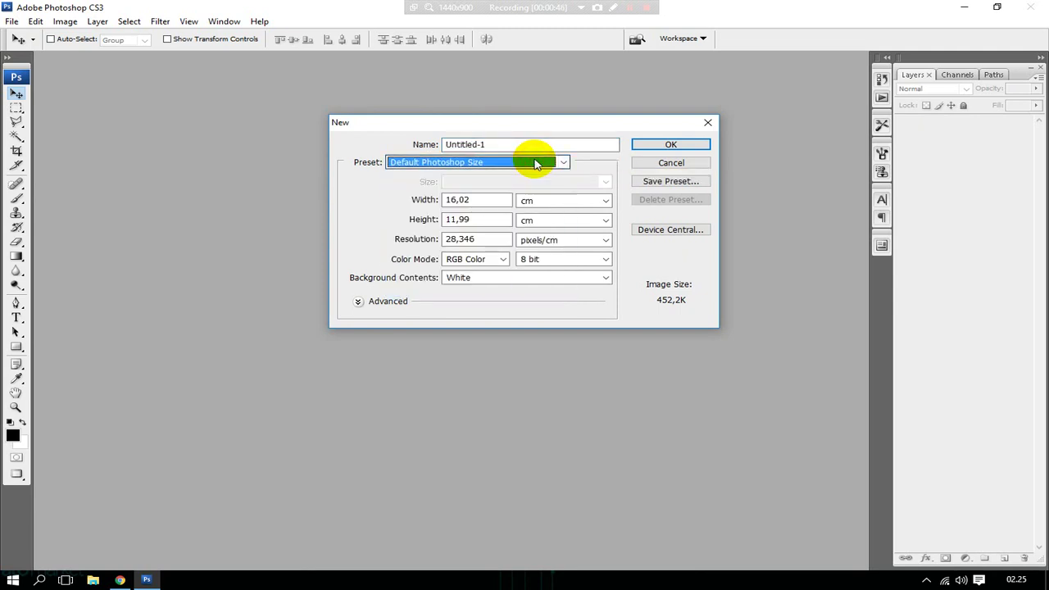
{"action": "left_click", "coordinate": [536, 163]}
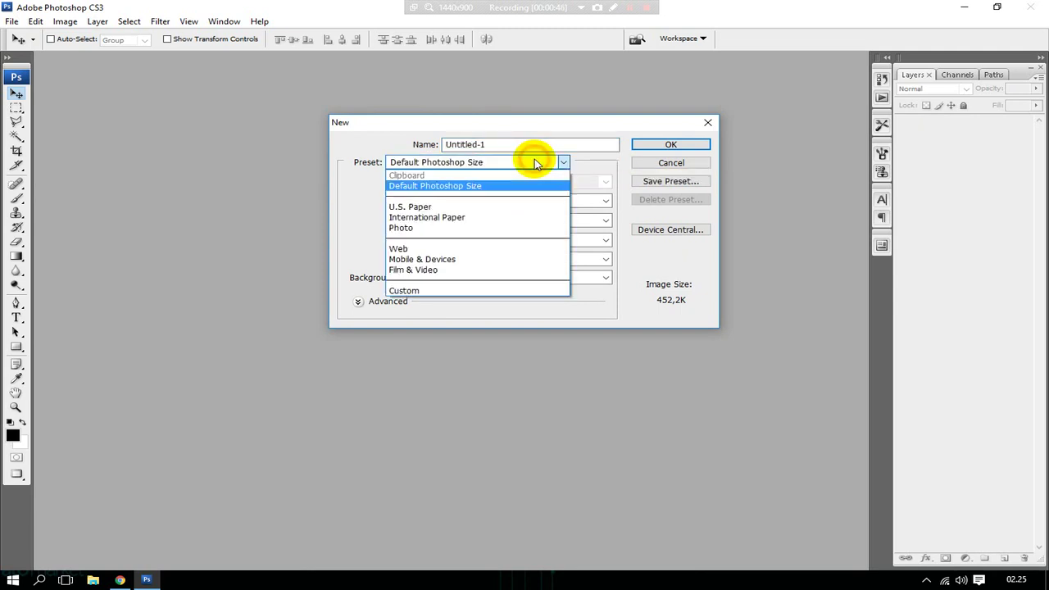
{"action": "left_click", "coordinate": [497, 206]}
{"action": "left_click", "coordinate": [669, 145]}
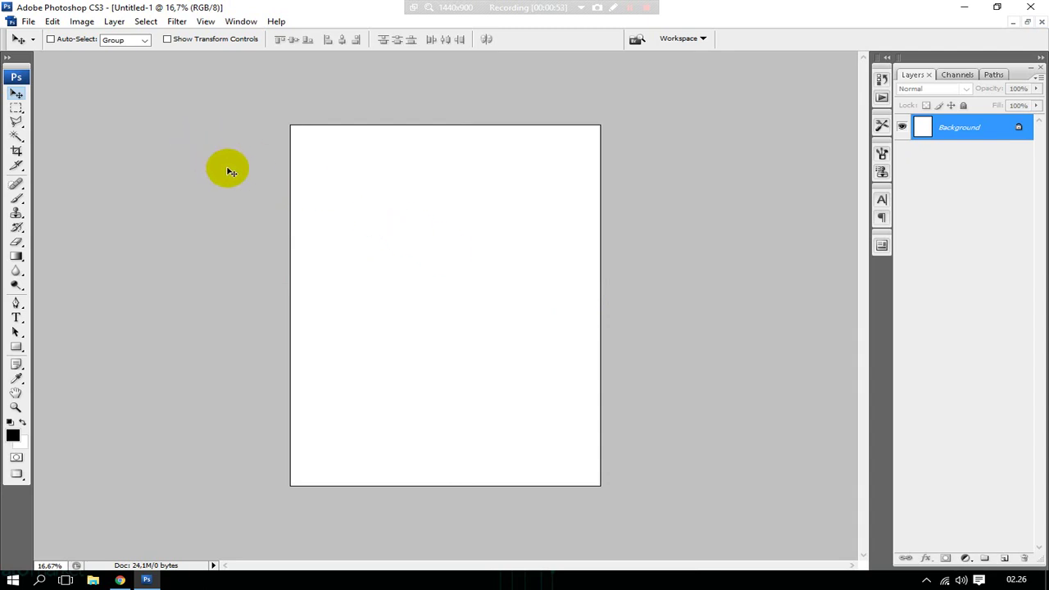
Crop the page to its upper portion and zoom the canvas to fit the window
{"action": "key", "text": "c"}
{"action": "left_click_drag", "start_coordinate": [291, 125], "coordinate": [620, 282]}
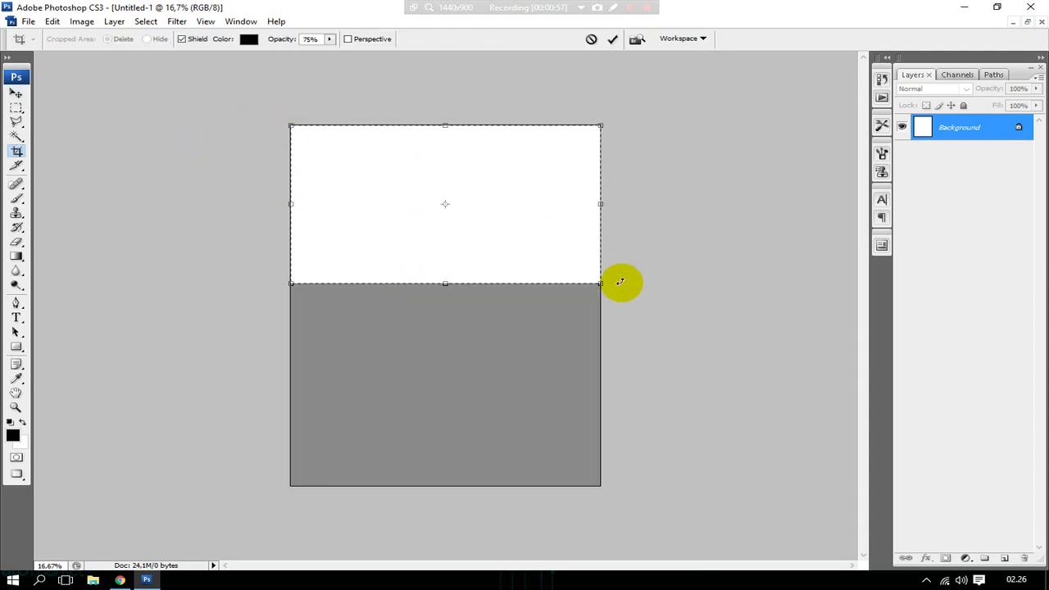
{"action": "key", "text": "Return"}
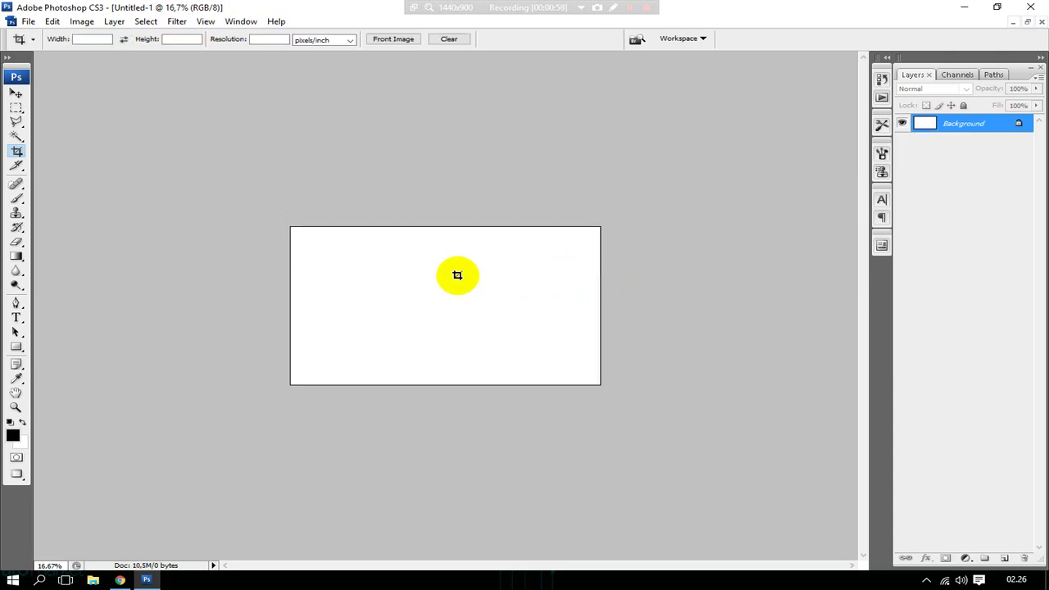
{"action": "key", "text": "ctrl+o"}
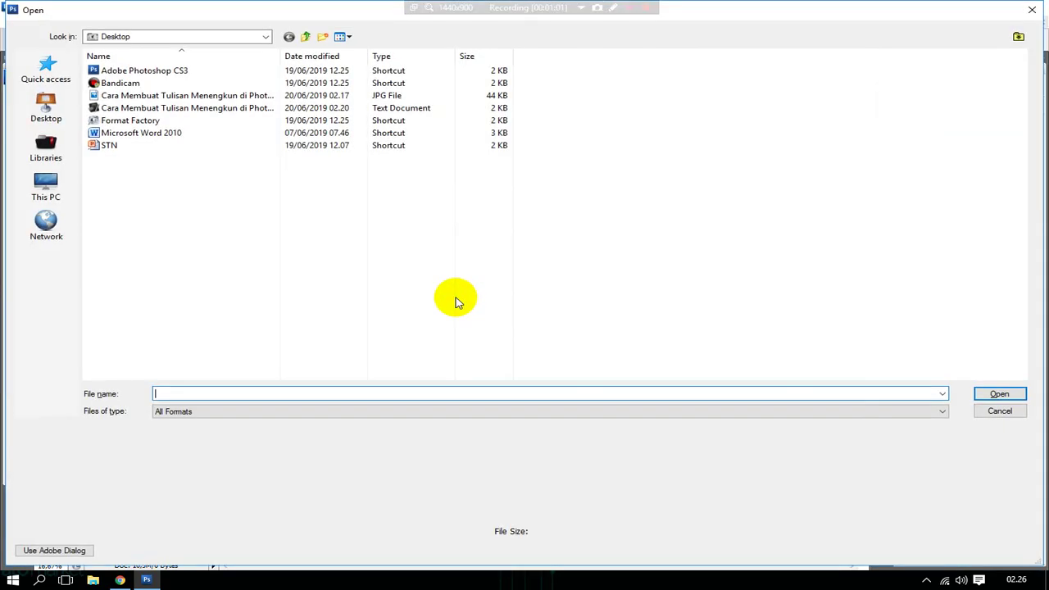
{"action": "key", "text": "Escape"}
{"action": "key", "text": "ctrl+0"}
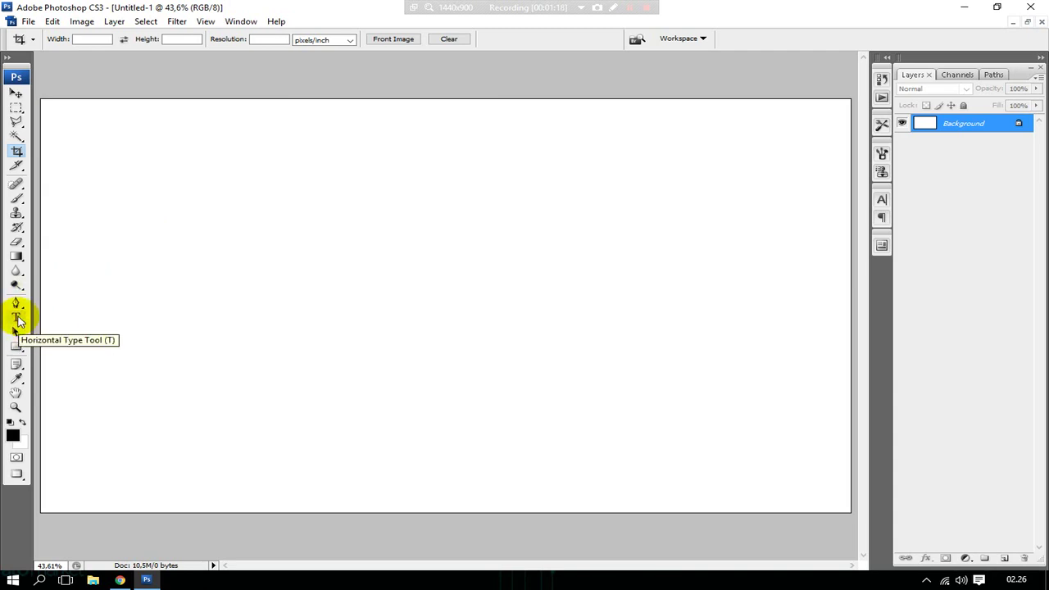
Type 'zendrato team' in red 56 pt Rockwell Extra Bold and drag it down-left into place
{"action": "left_click", "coordinate": [18, 321]}
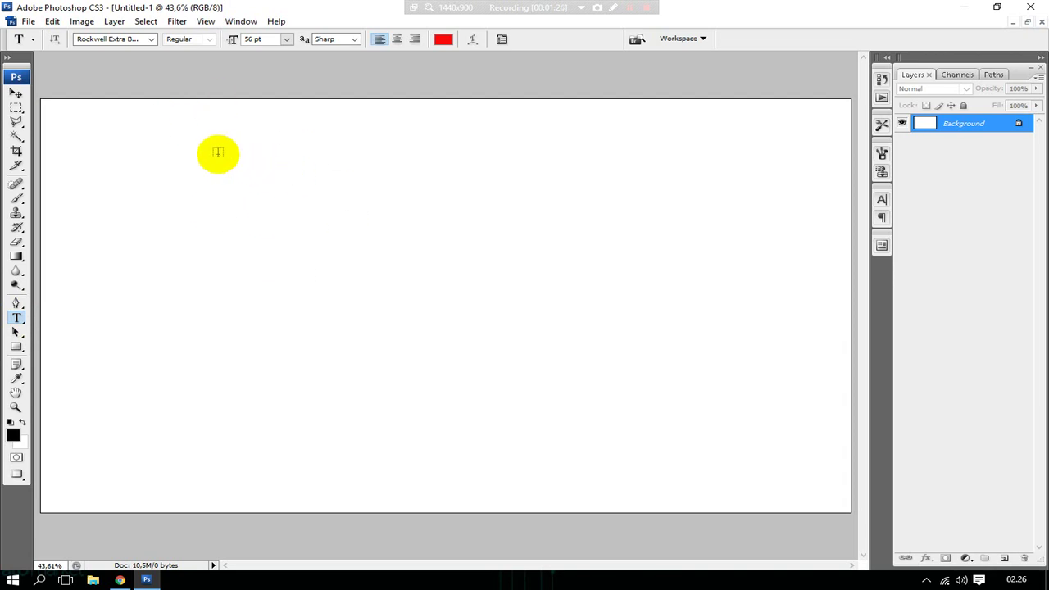
{"action": "left_click", "coordinate": [217, 154]}
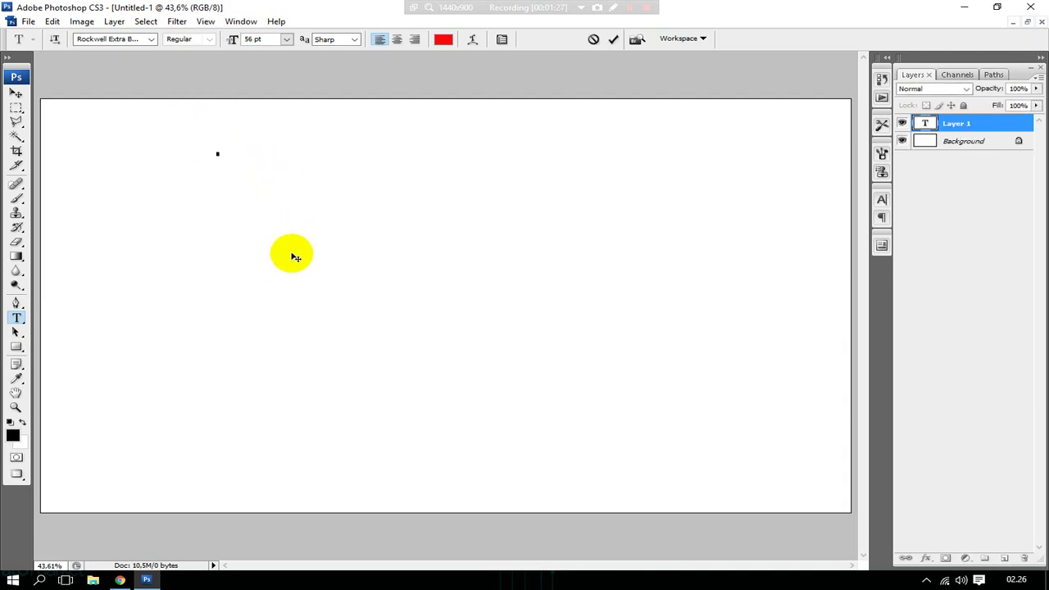
{"action": "type", "text": "zendrato team"}
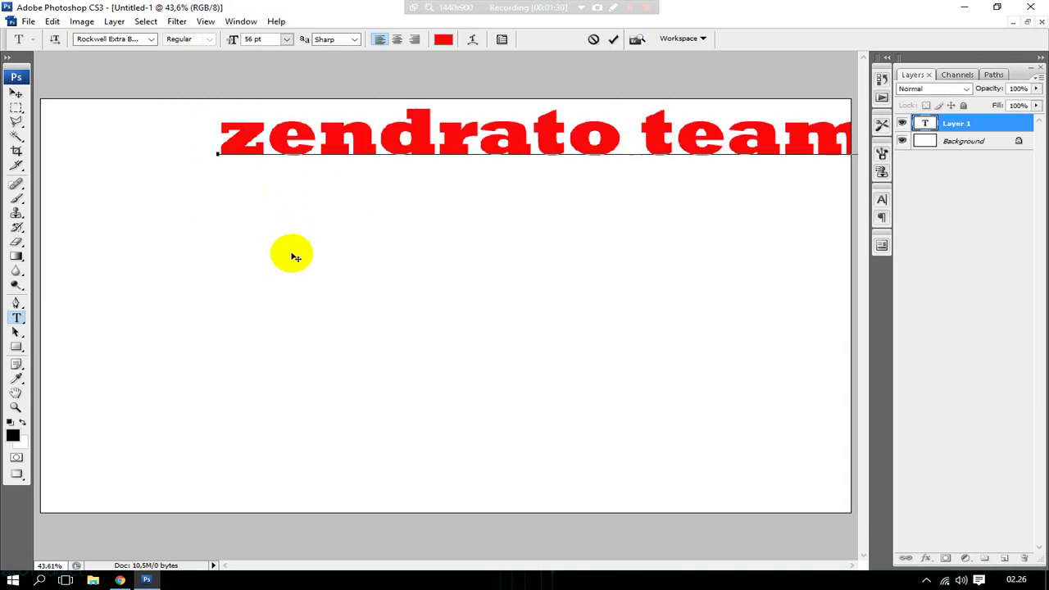
{"action": "mouse_move", "coordinate": [546, 236]}
{"action": "left_mouse_down"}
{"action": "mouse_move", "coordinate": [451, 262]}
{"action": "mouse_move", "coordinate": [445, 290]}
{"action": "left_mouse_up"}
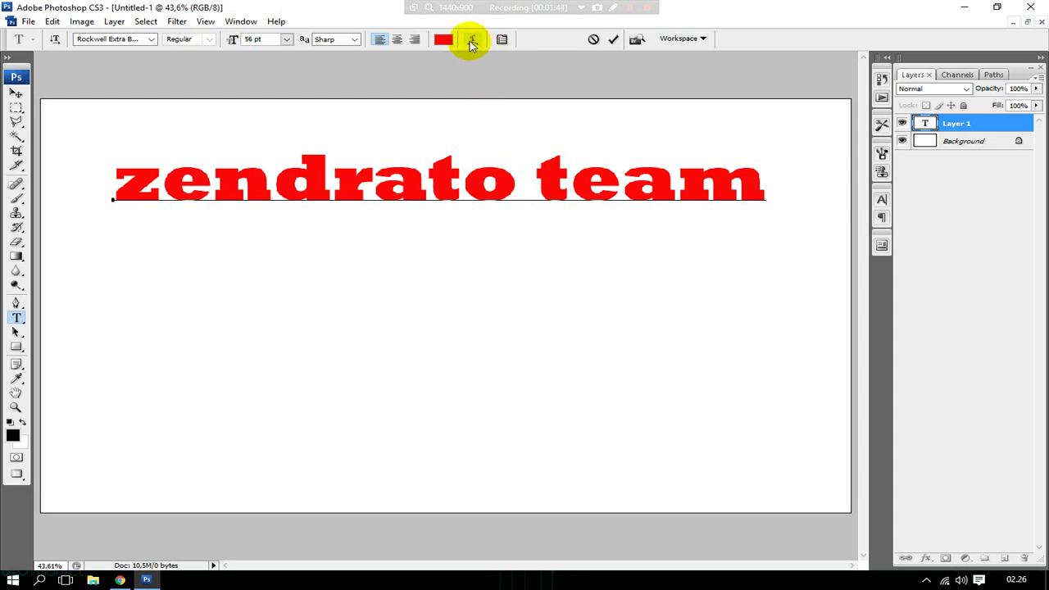
Apply an Arc warp with a +50 bend to the 'zendrato team' text
{"action": "left_click", "coordinate": [473, 43]}
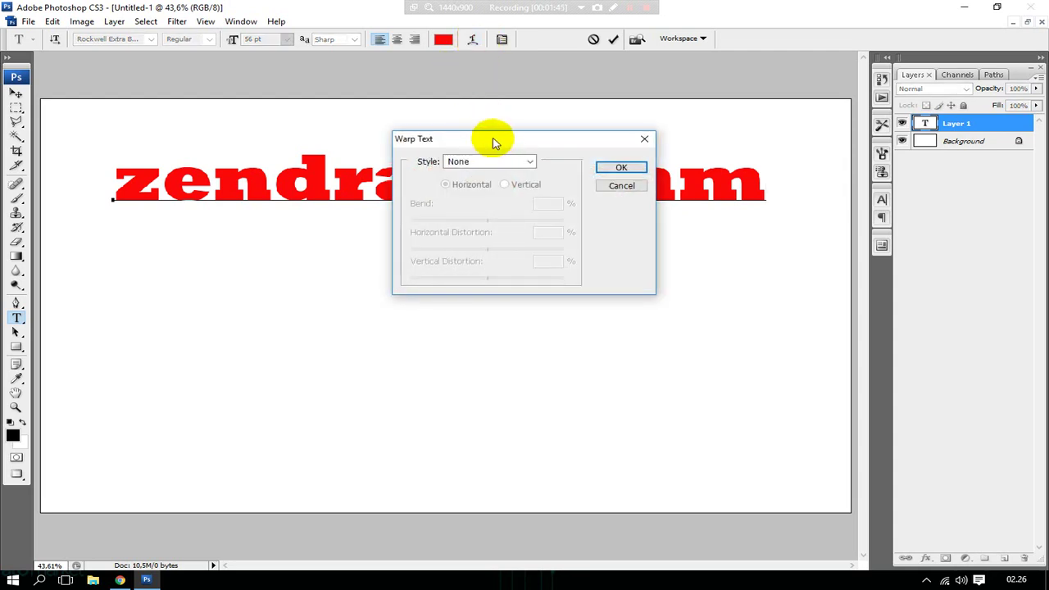
{"action": "left_click_drag", "start_coordinate": [491, 141], "coordinate": [539, 280]}
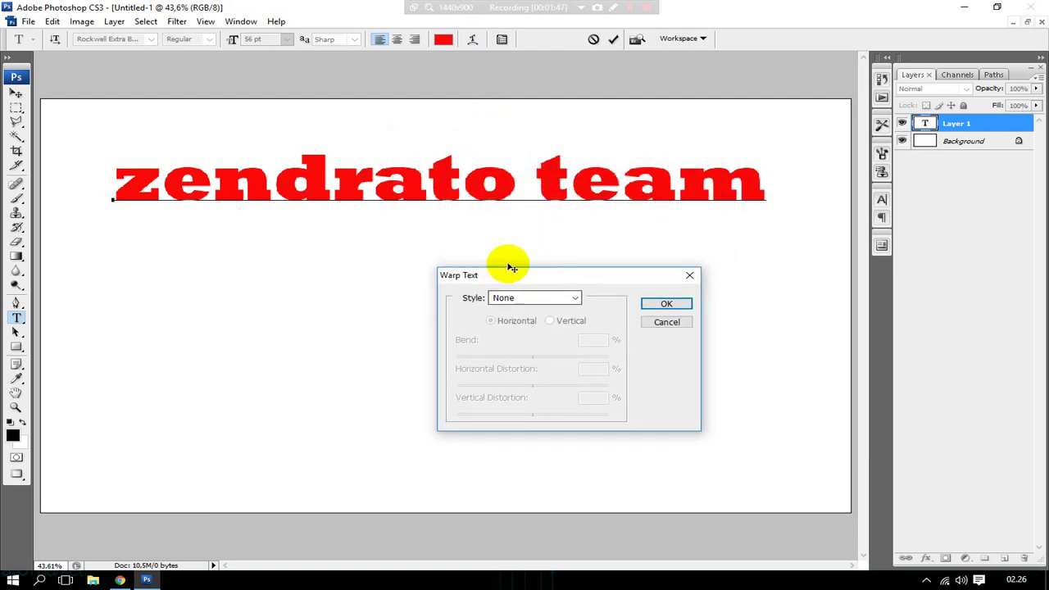
{"action": "left_click", "coordinate": [547, 302]}
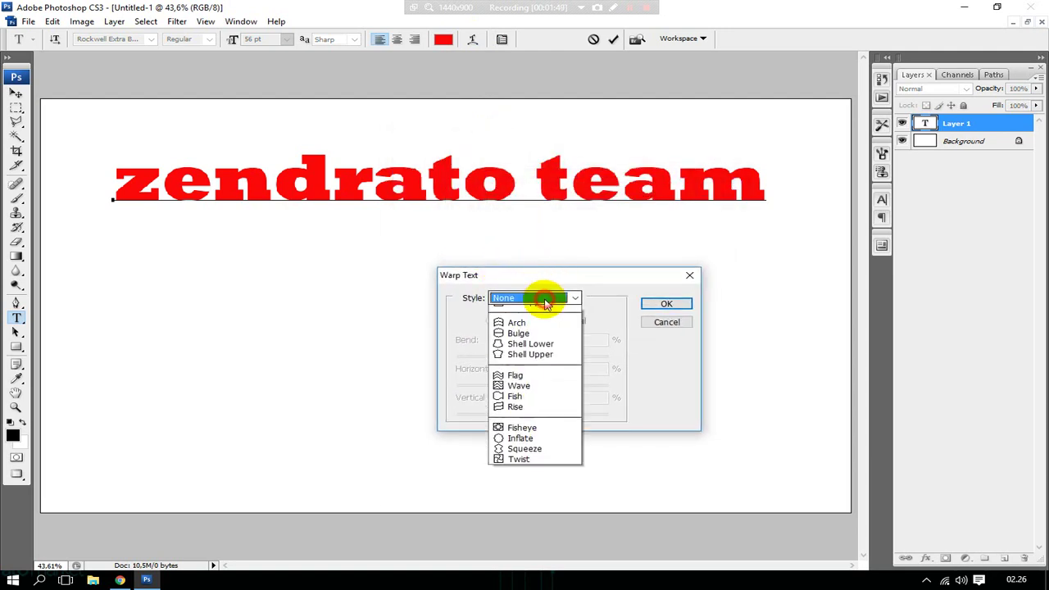
{"action": "left_click", "coordinate": [537, 329]}
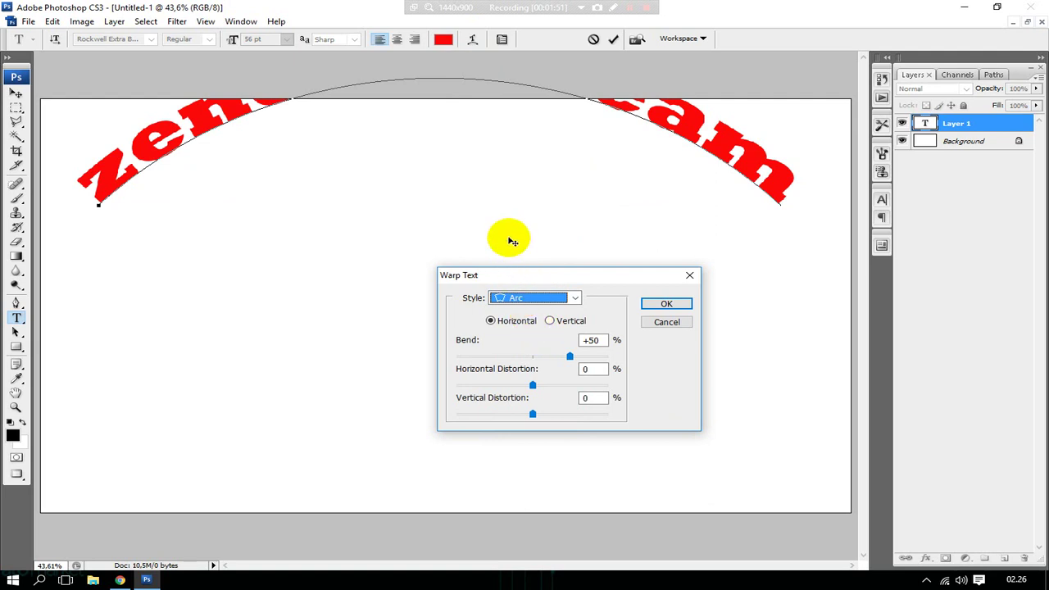
{"action": "left_click", "coordinate": [481, 123]}
{"action": "left_click_drag", "start_coordinate": [489, 175], "coordinate": [483, 206]}
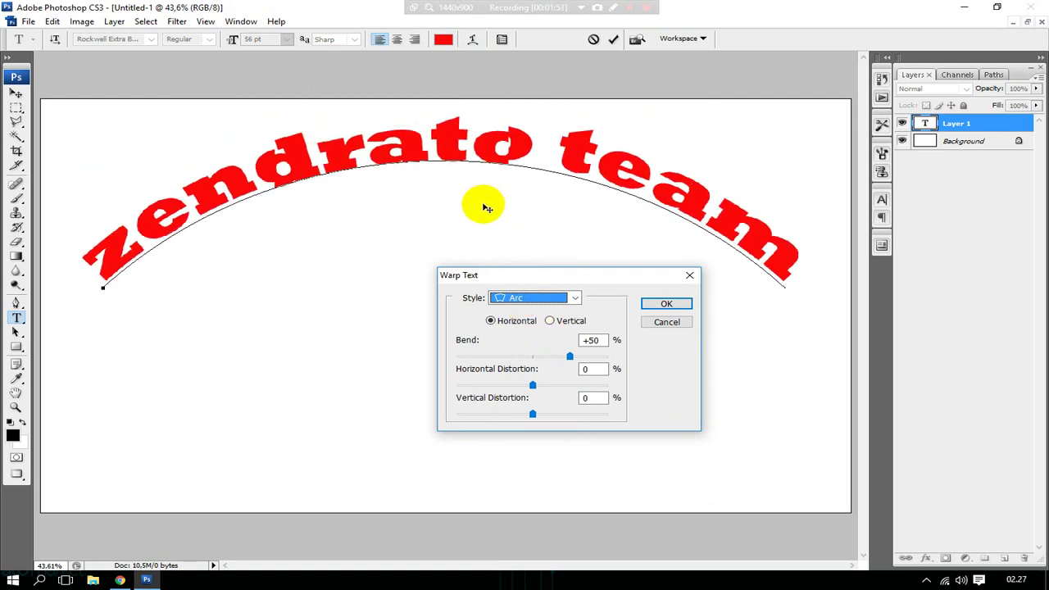
{"action": "left_click_drag", "start_coordinate": [563, 284], "coordinate": [469, 338]}
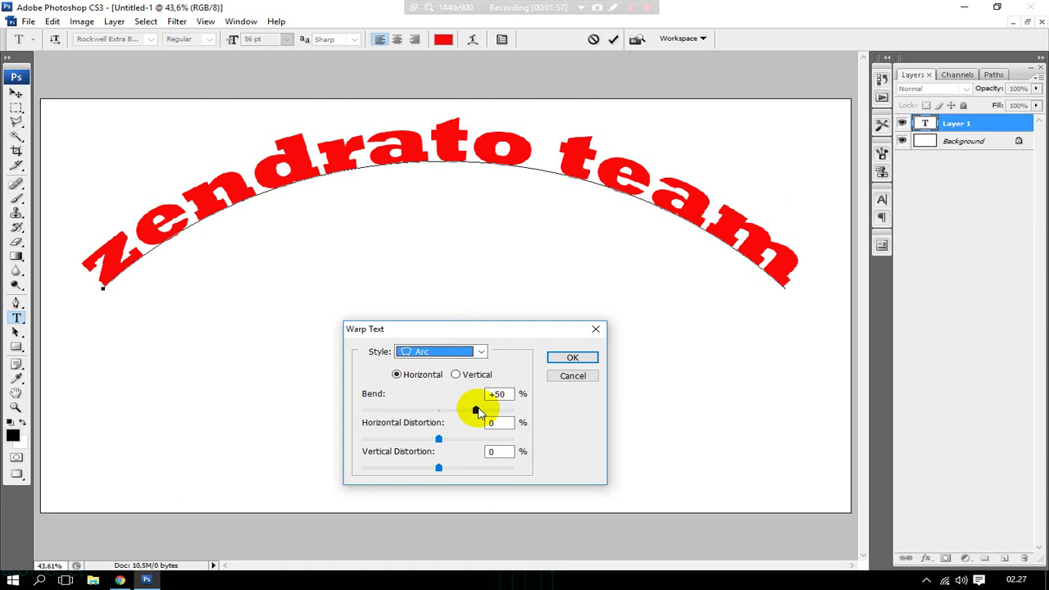
{"action": "mouse_move", "coordinate": [477, 412]}
{"action": "left_mouse_down"}
{"action": "mouse_move", "coordinate": [402, 413]}
{"action": "mouse_move", "coordinate": [488, 419]}
{"action": "left_mouse_up"}
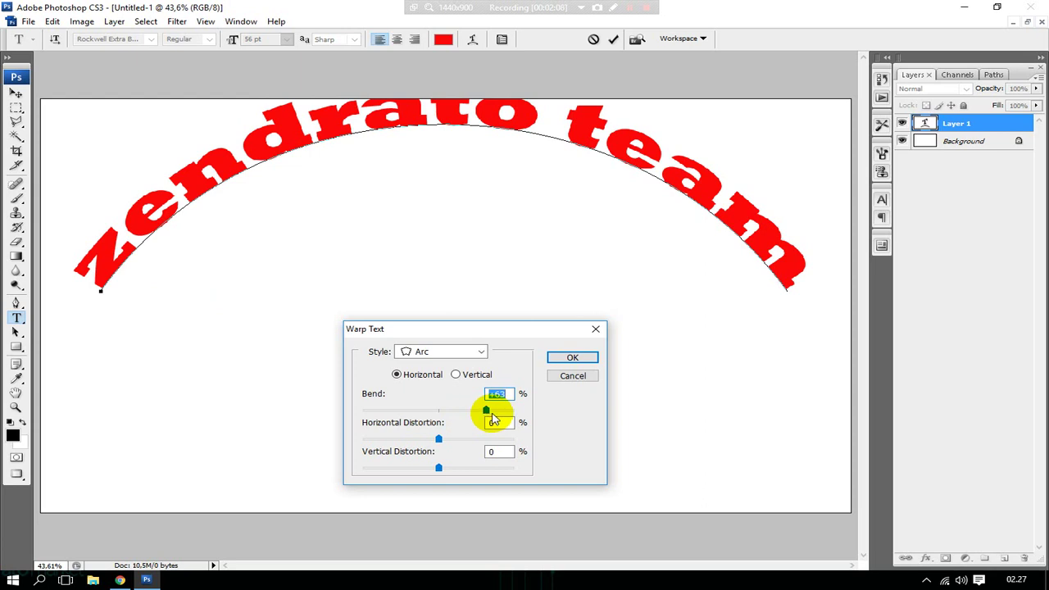
{"action": "left_click_drag", "start_coordinate": [488, 418], "coordinate": [475, 414]}
{"action": "left_click", "coordinate": [512, 396]}
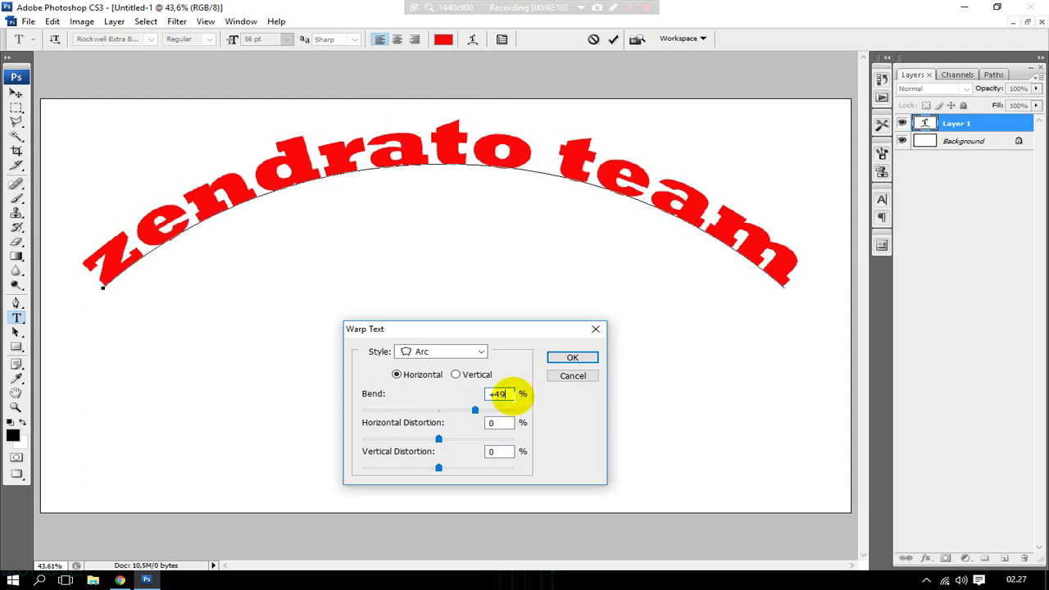
{"action": "type", "text": "+50"}
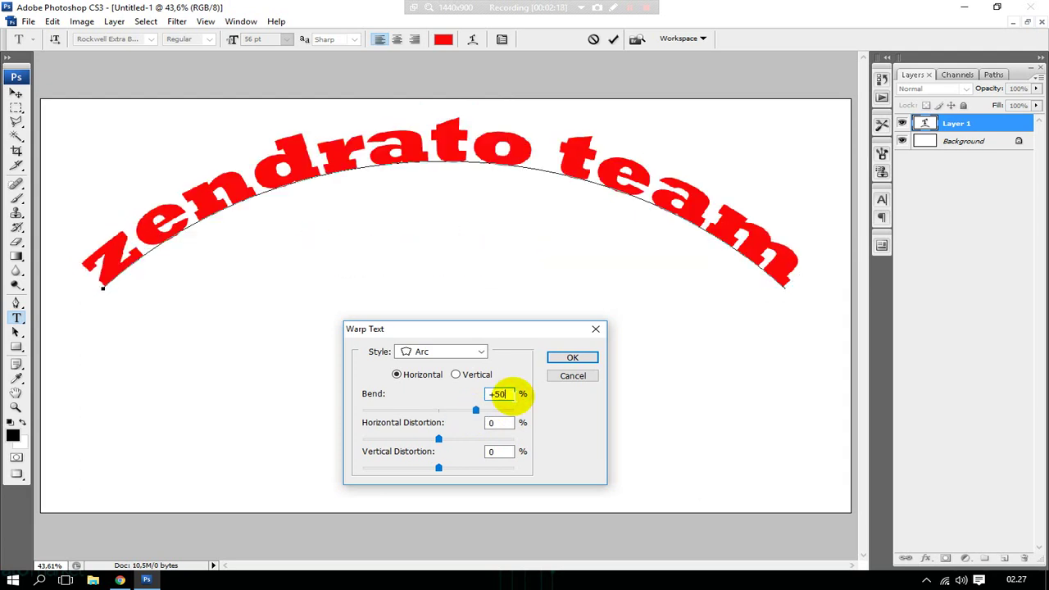
{"action": "key", "text": "Return"}
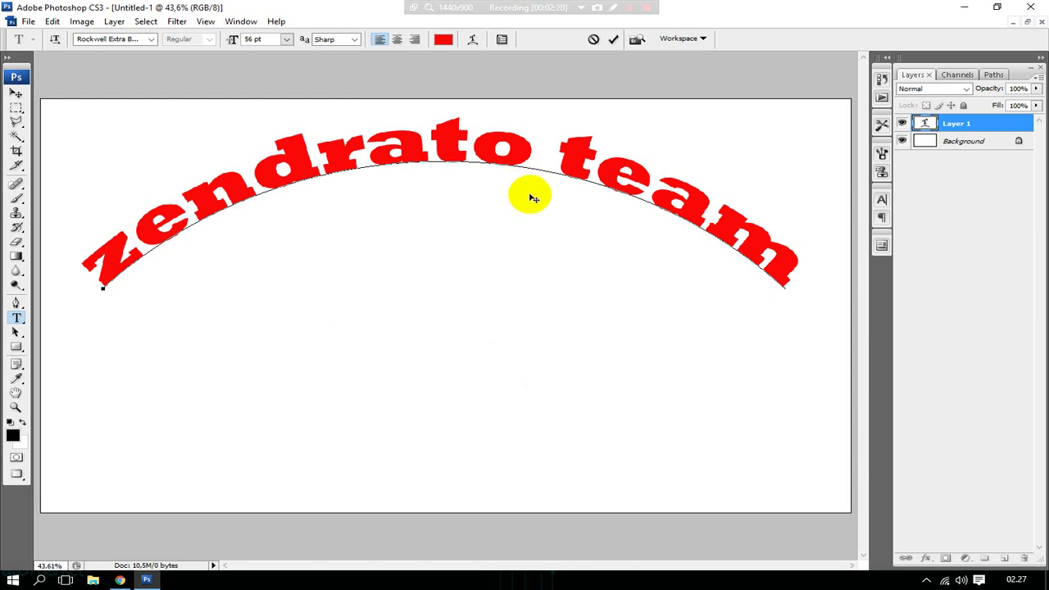
Select all the arched text, resize it to 48 pt and shift it right
{"action": "left_click", "coordinate": [534, 212]}
{"action": "key", "text": "ctrl+a"}
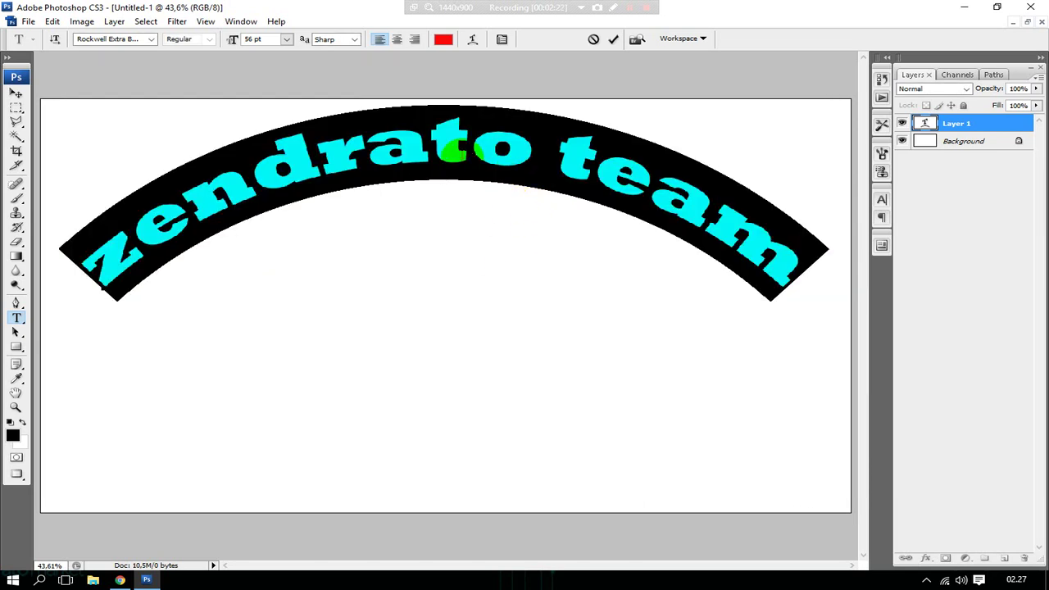
{"action": "left_click", "coordinate": [286, 39]}
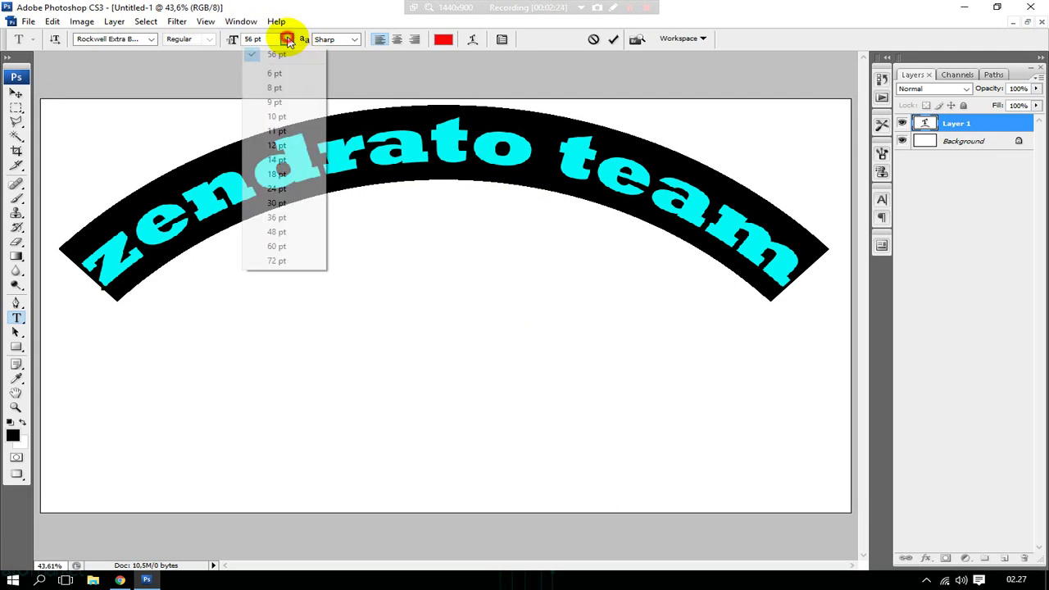
{"action": "left_click", "coordinate": [277, 232]}
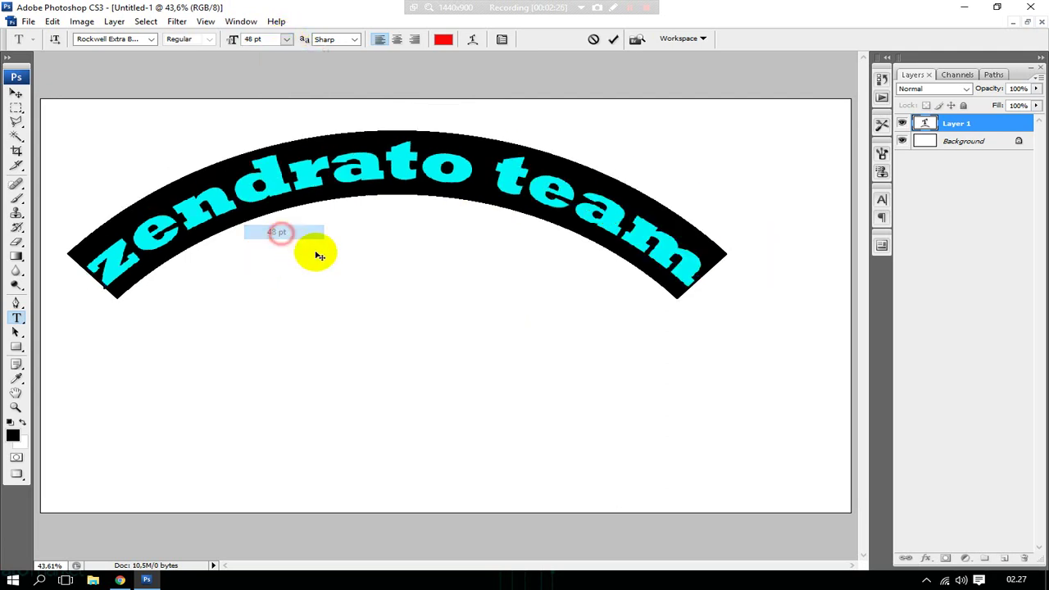
{"action": "left_click_drag", "start_coordinate": [373, 224], "coordinate": [445, 262]}
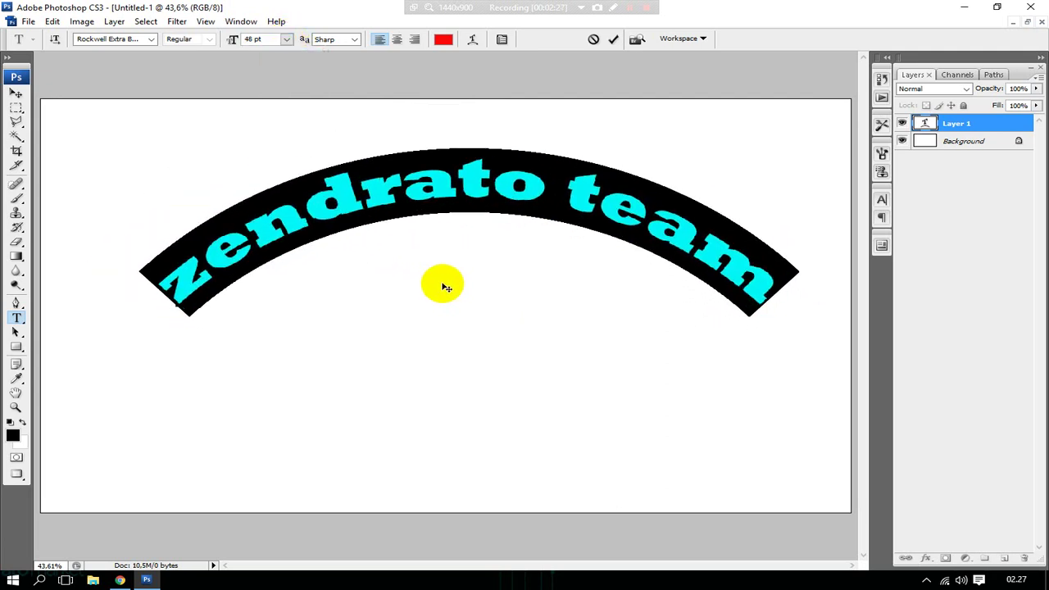
Try the Tahoma font in bold and move the text up and right
{"action": "left_click", "coordinate": [158, 40]}
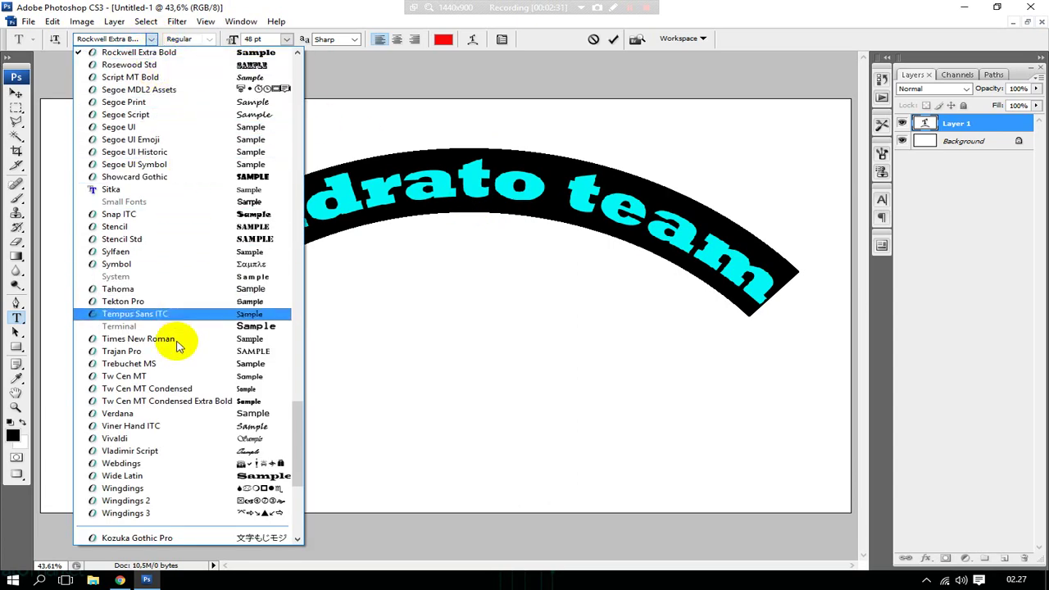
{"action": "left_click", "coordinate": [188, 291]}
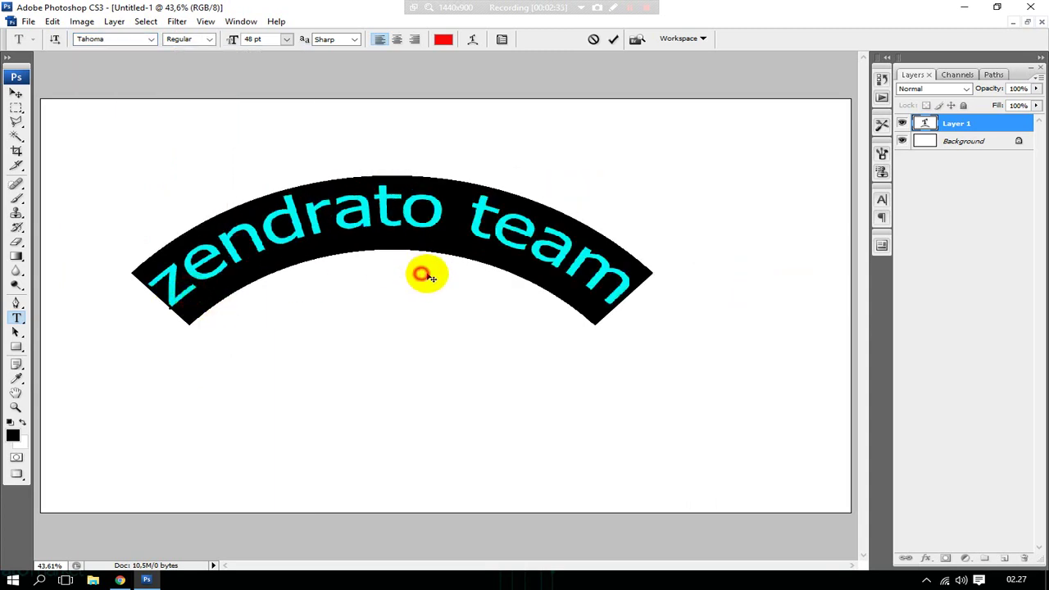
{"action": "left_click_drag", "start_coordinate": [420, 275], "coordinate": [478, 256]}
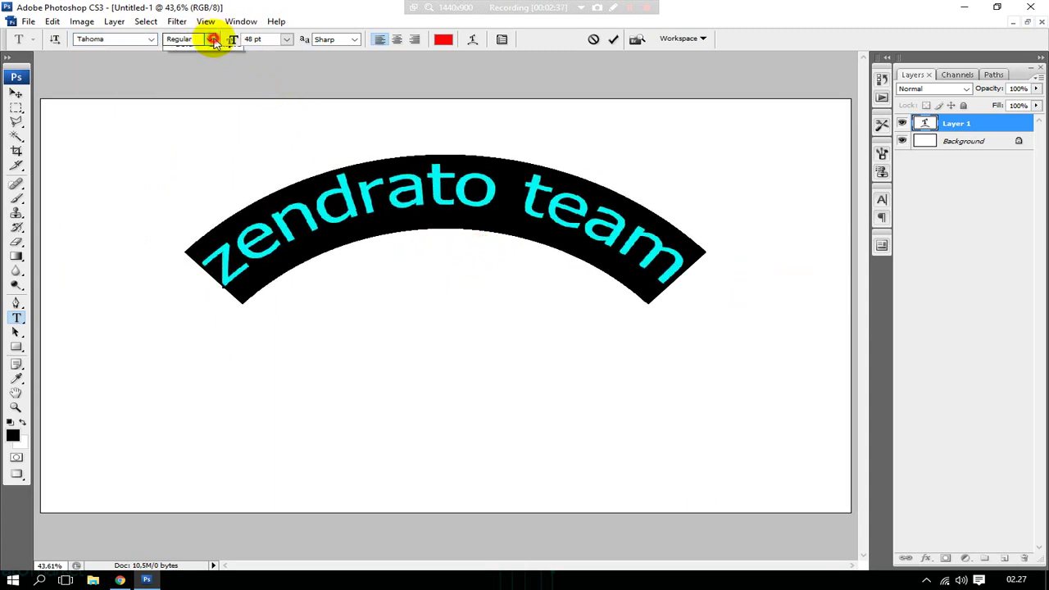
{"action": "left_click", "coordinate": [209, 64]}
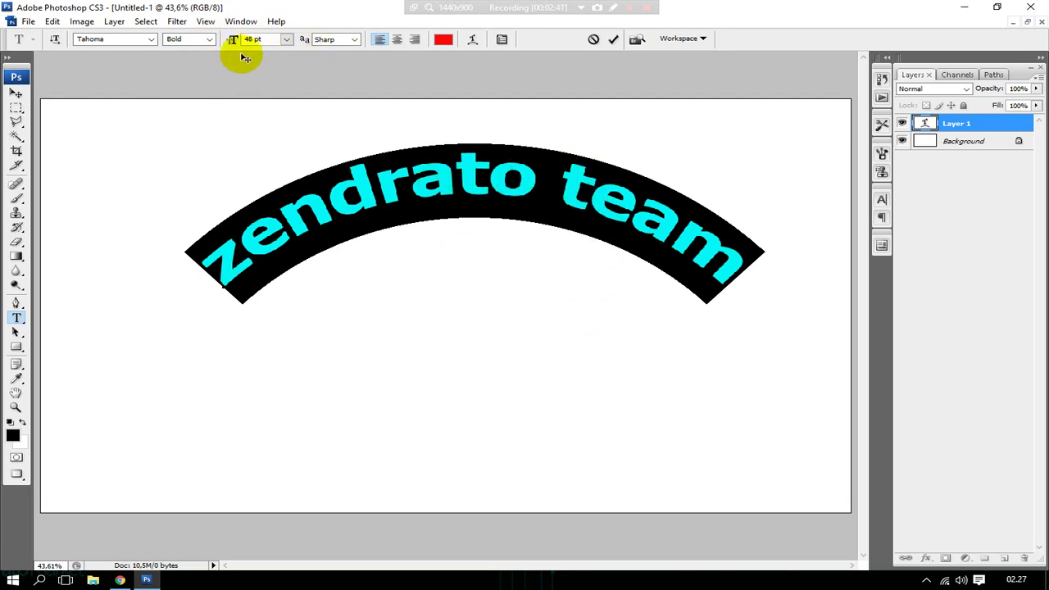
Switch the font to Impact and drag the text toward the top centre
{"action": "left_click", "coordinate": [152, 43]}
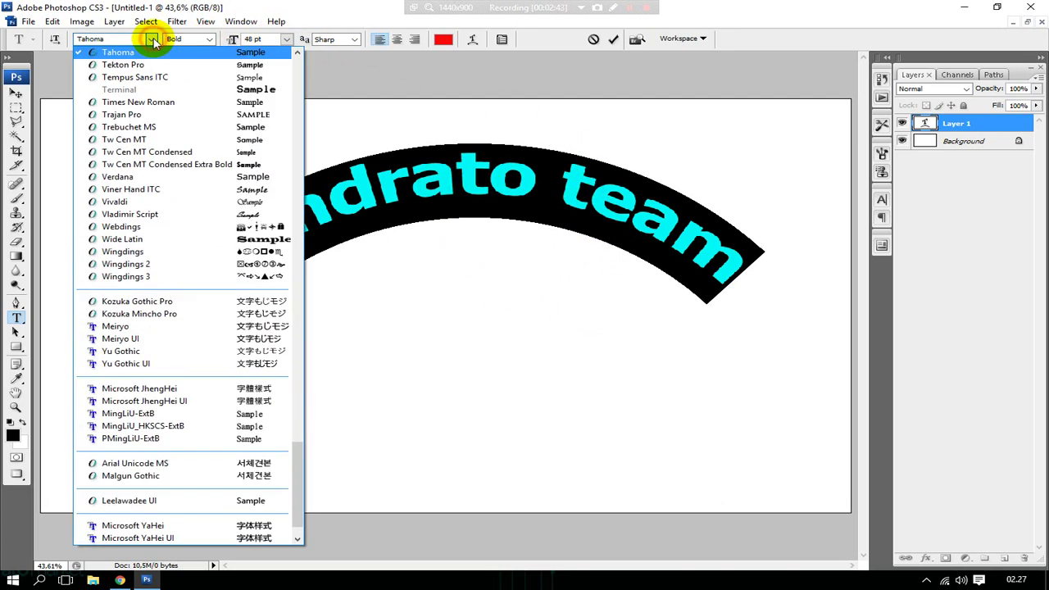
{"action": "scroll", "coordinate": [191, 270], "scroll_direction": "up", "scroll_amount": 1}
{"action": "scroll", "coordinate": [191, 271], "scroll_direction": "up", "scroll_amount": 8}
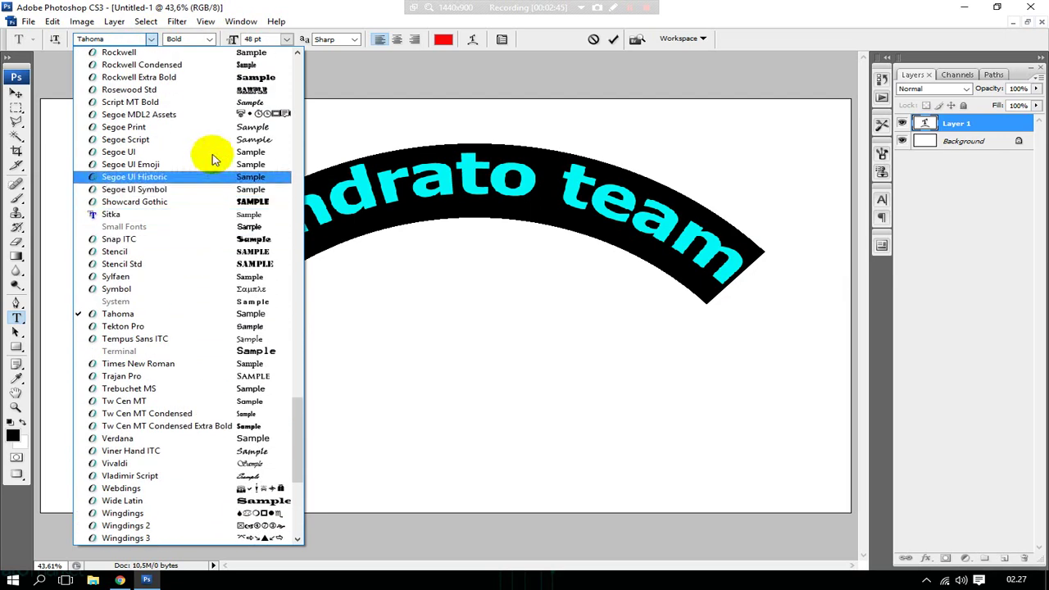
{"action": "scroll", "coordinate": [221, 139], "scroll_direction": "up", "scroll_amount": 1}
{"action": "scroll", "coordinate": [233, 119], "scroll_direction": "up", "scroll_amount": 1}
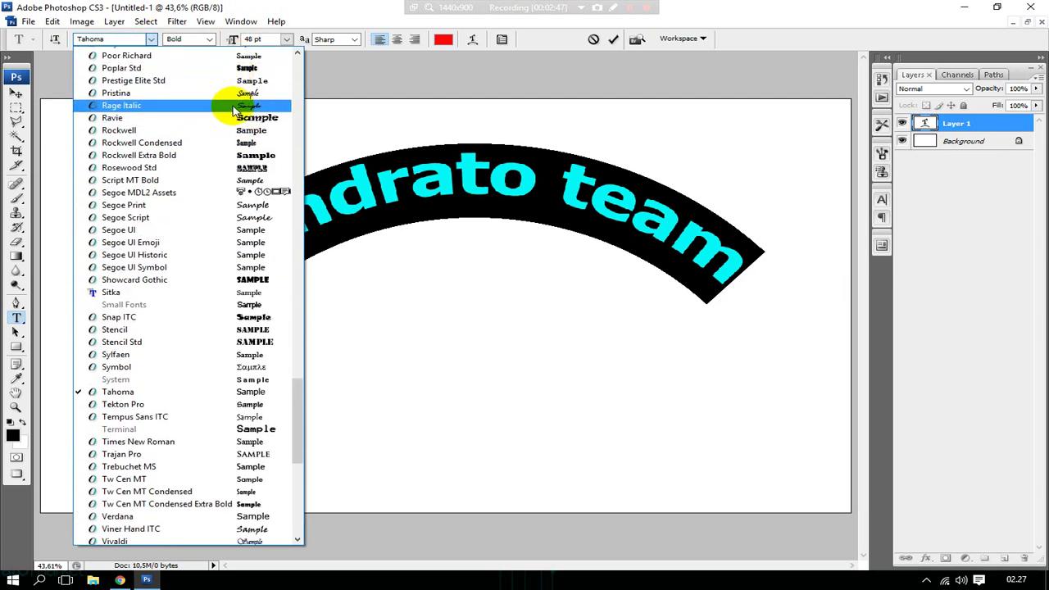
{"action": "scroll", "coordinate": [234, 131], "scroll_direction": "up", "scroll_amount": 2}
{"action": "scroll", "coordinate": [234, 107], "scroll_direction": "up", "scroll_amount": 3}
{"action": "scroll", "coordinate": [234, 196], "scroll_direction": "up", "scroll_amount": 1}
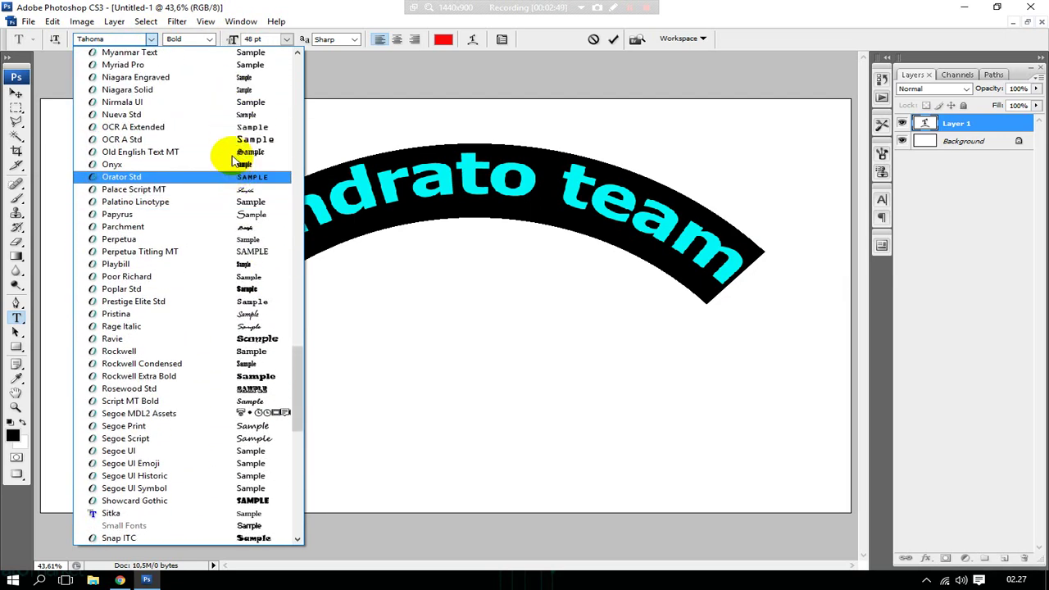
{"action": "scroll", "coordinate": [235, 153], "scroll_direction": "up", "scroll_amount": 3}
{"action": "scroll", "coordinate": [234, 105], "scroll_direction": "up", "scroll_amount": 2}
{"action": "scroll", "coordinate": [221, 78], "scroll_direction": "up", "scroll_amount": 1}
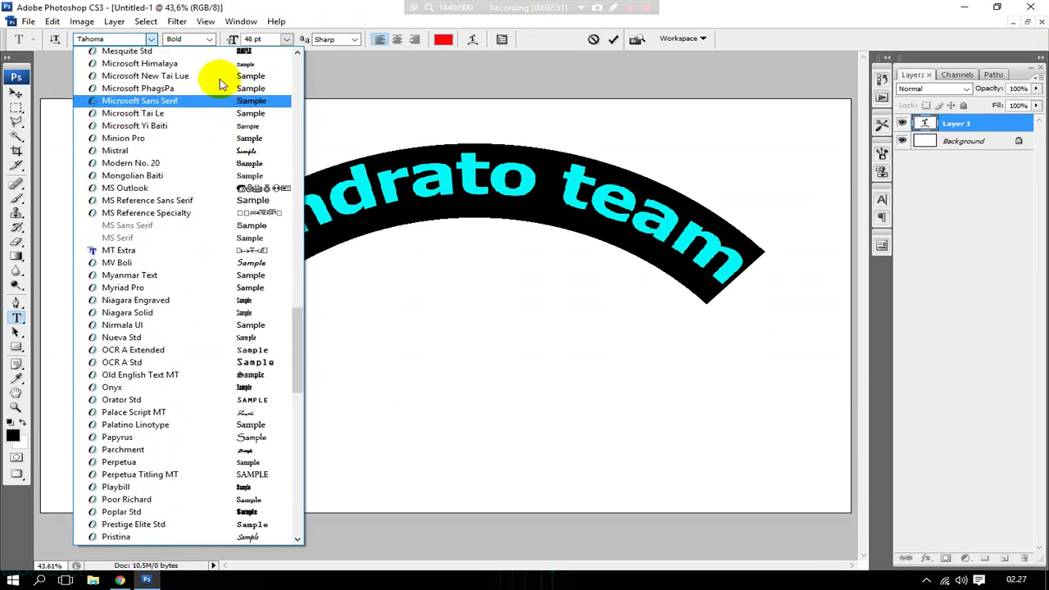
{"action": "scroll", "coordinate": [218, 115], "scroll_direction": "up", "scroll_amount": 2}
{"action": "scroll", "coordinate": [216, 189], "scroll_direction": "up", "scroll_amount": 5}
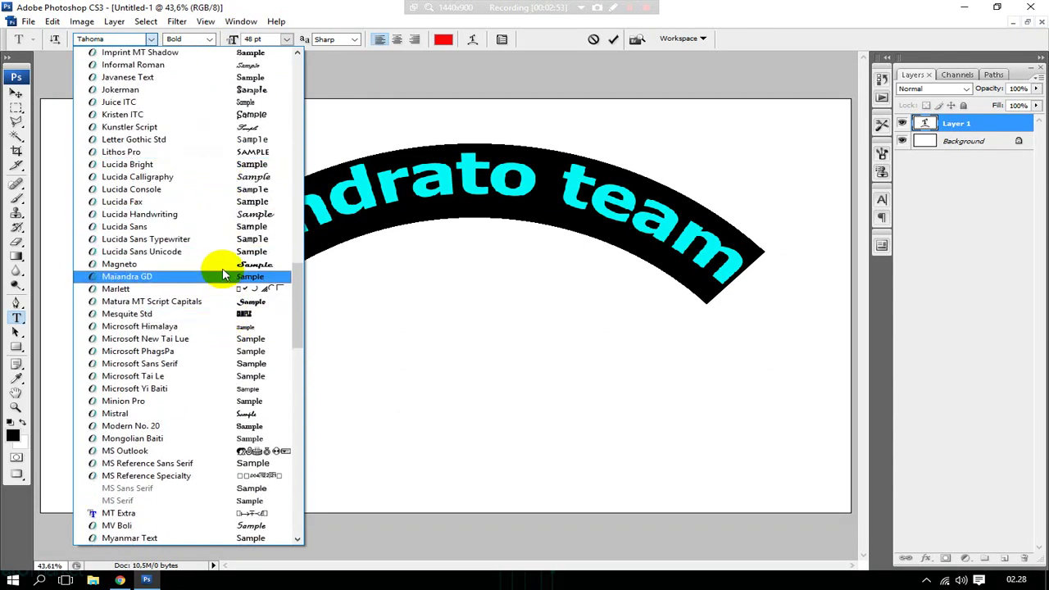
{"action": "scroll", "coordinate": [211, 175], "scroll_direction": "up", "scroll_amount": 2}
{"action": "scroll", "coordinate": [215, 156], "scroll_direction": "up", "scroll_amount": 1}
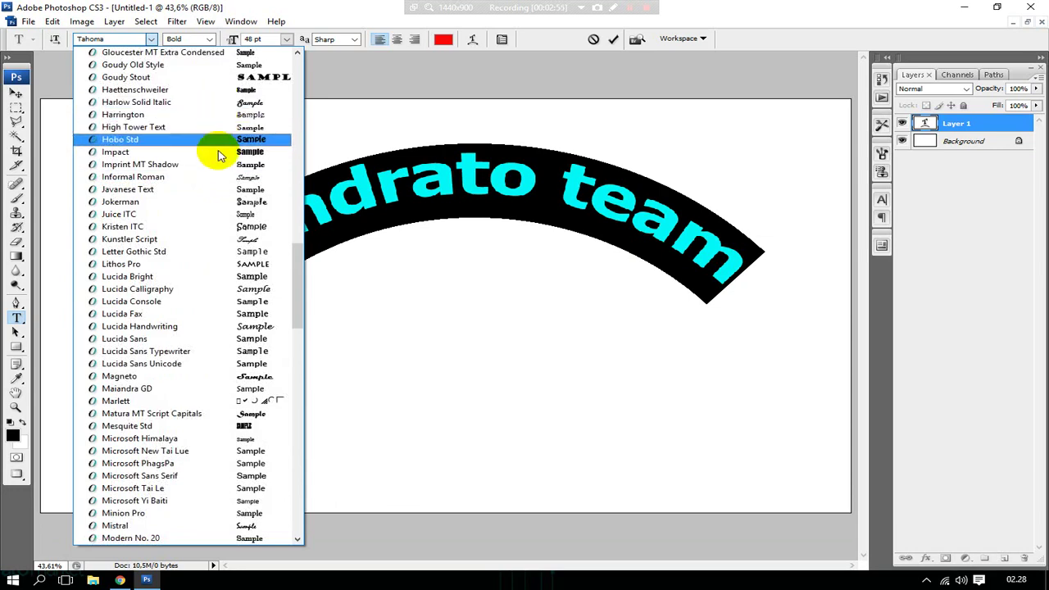
{"action": "left_click", "coordinate": [215, 152]}
{"action": "left_click_drag", "start_coordinate": [402, 301], "coordinate": [430, 269]}
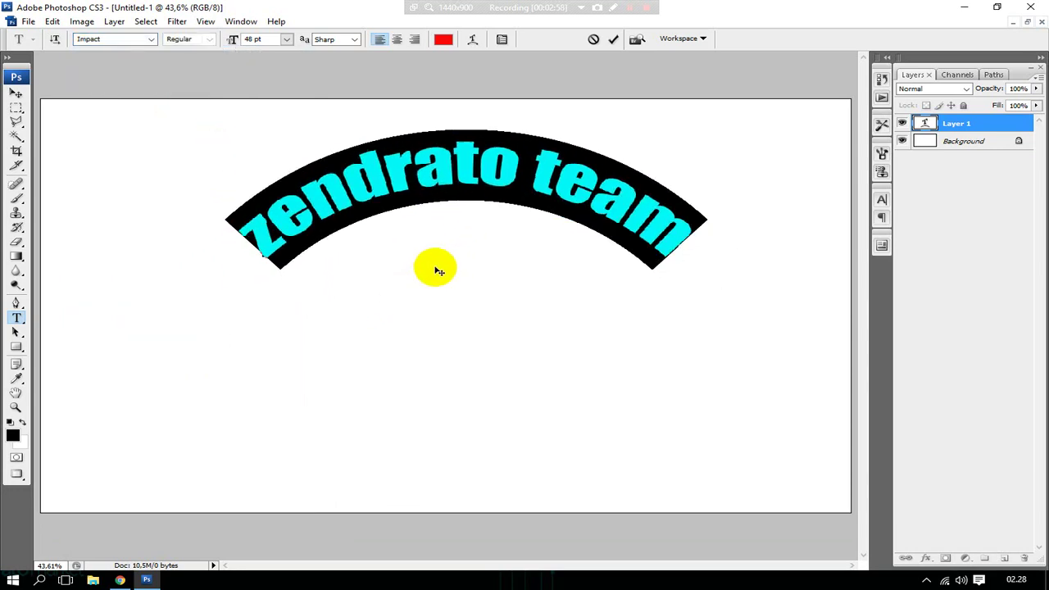
Raise the 'zendrato team' Arc warp bend to +64 and commit the text
{"action": "left_click", "coordinate": [958, 123]}
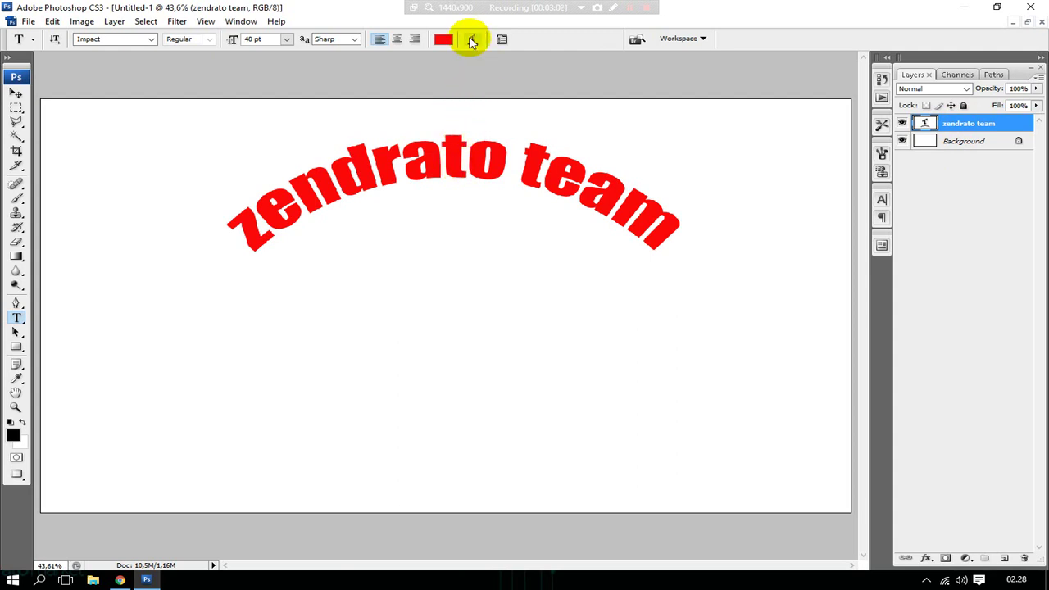
{"action": "left_click", "coordinate": [472, 39]}
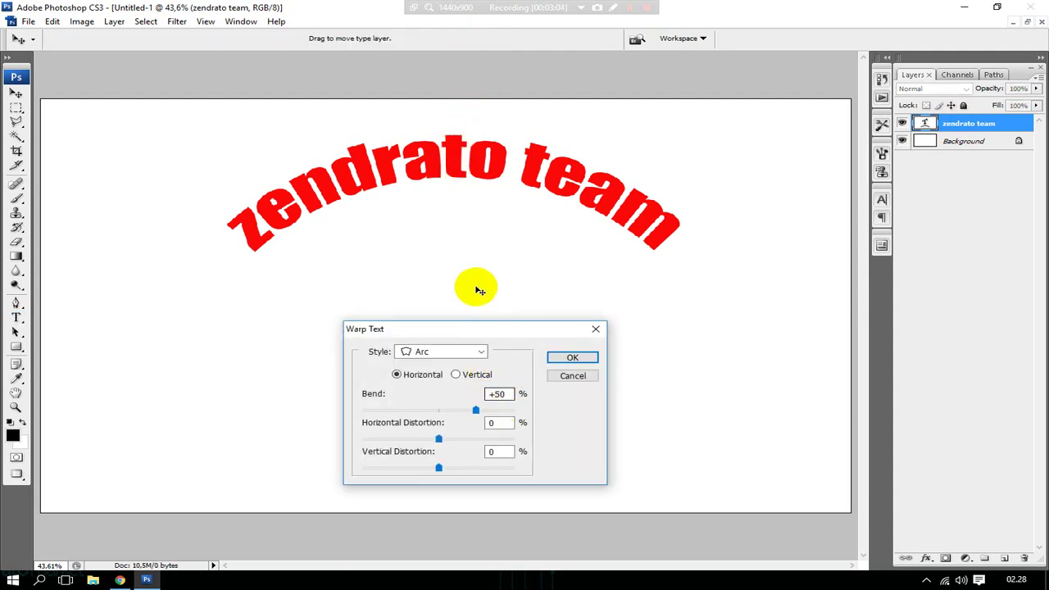
{"action": "left_click", "coordinate": [445, 439]}
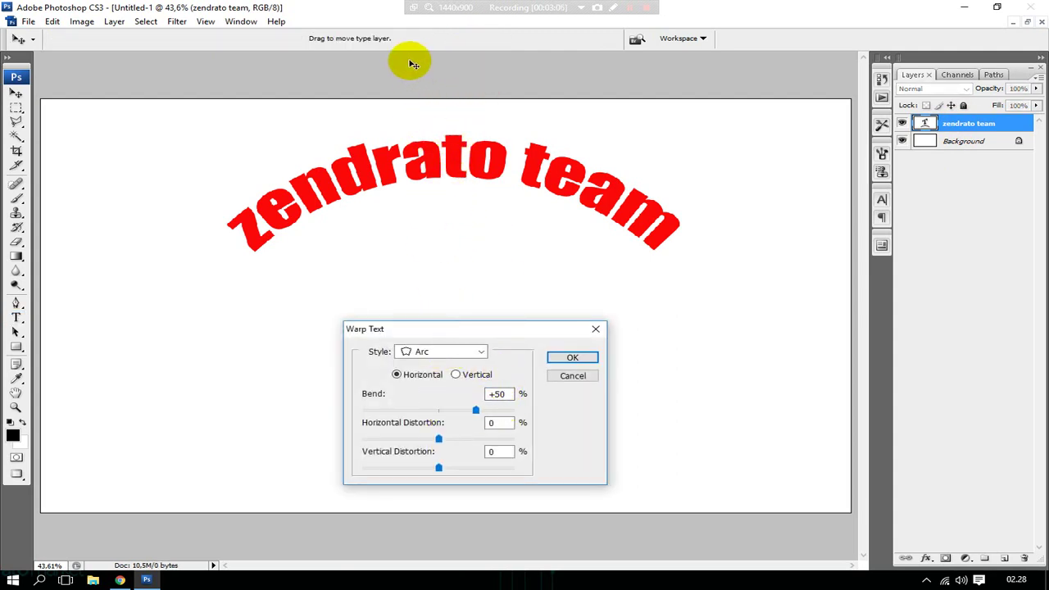
{"action": "left_click", "coordinate": [476, 411]}
{"action": "left_click_drag", "start_coordinate": [476, 413], "coordinate": [486, 411]}
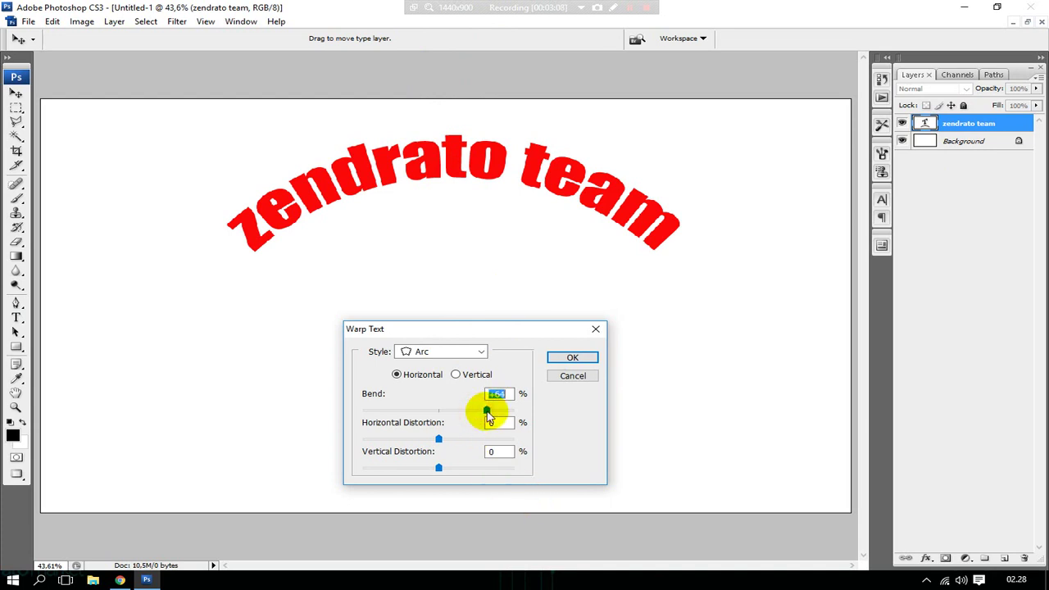
{"action": "left_click", "coordinate": [560, 366]}
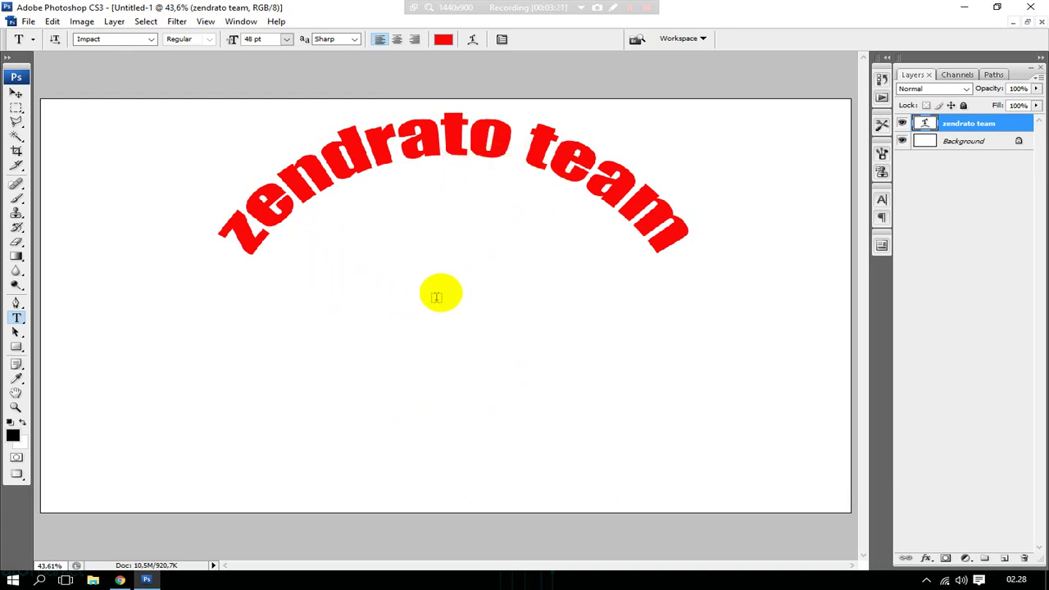
{"action": "left_click", "coordinate": [518, 148]}
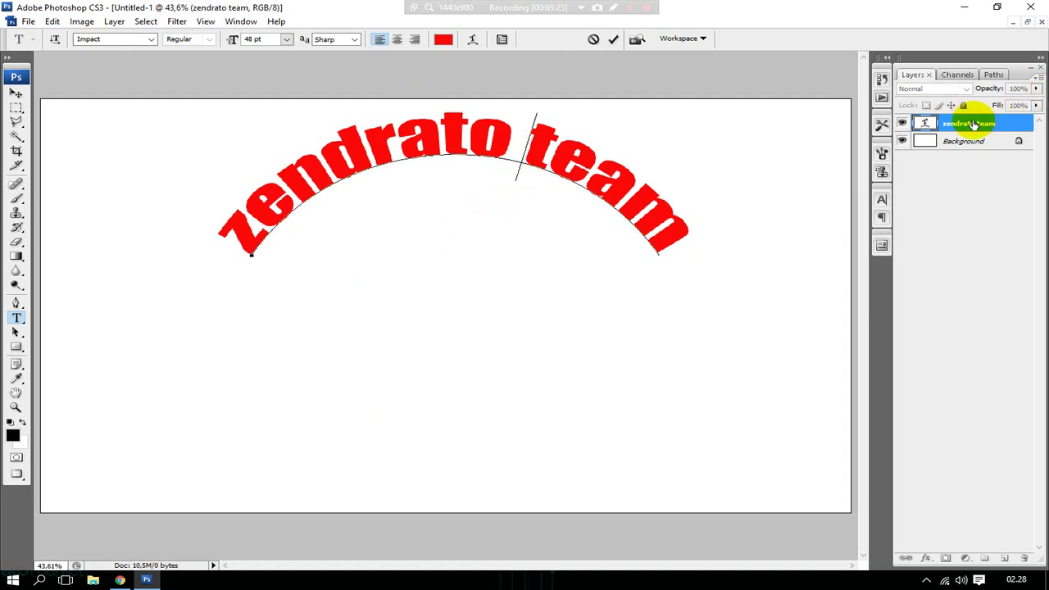
{"action": "key", "text": "ctrl+Return"}
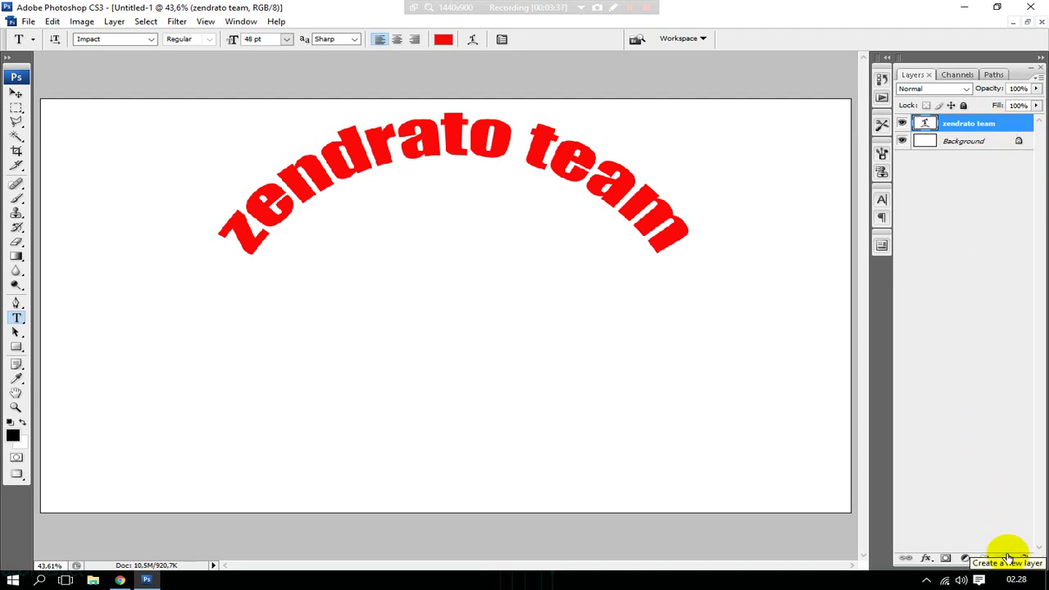
Type 'subscribe now !' in red Impact and drag it to the lower centre
{"action": "left_click", "coordinate": [425, 435]}
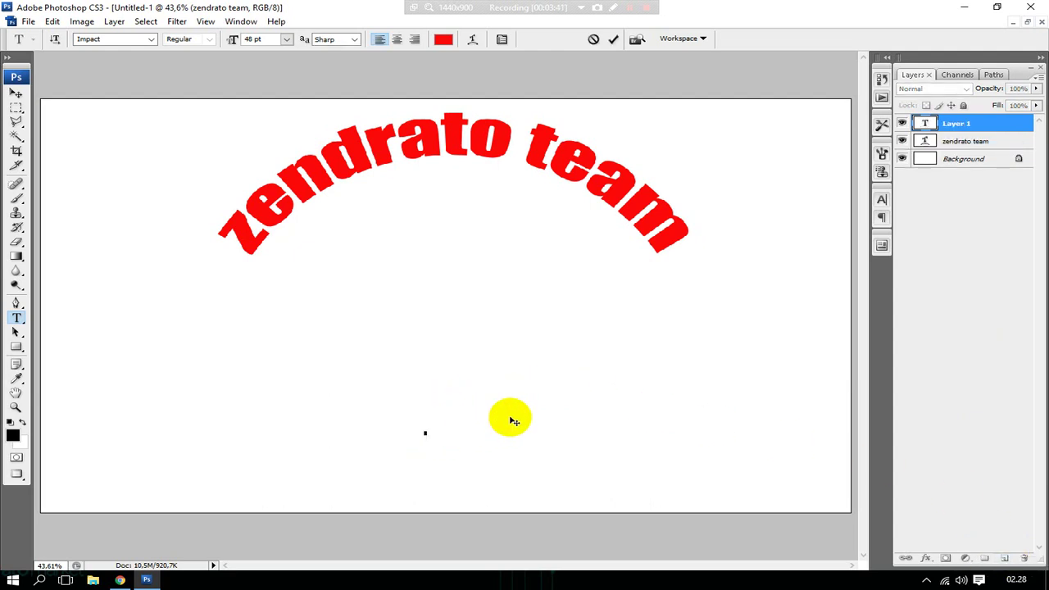
{"action": "type", "text": "su"}
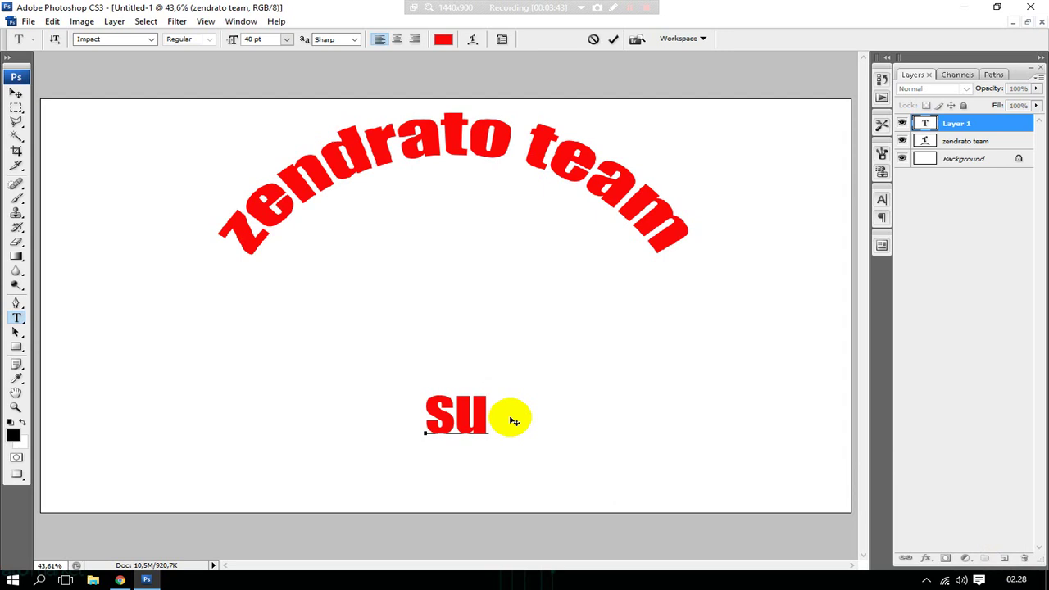
{"action": "type", "text": "bsc"}
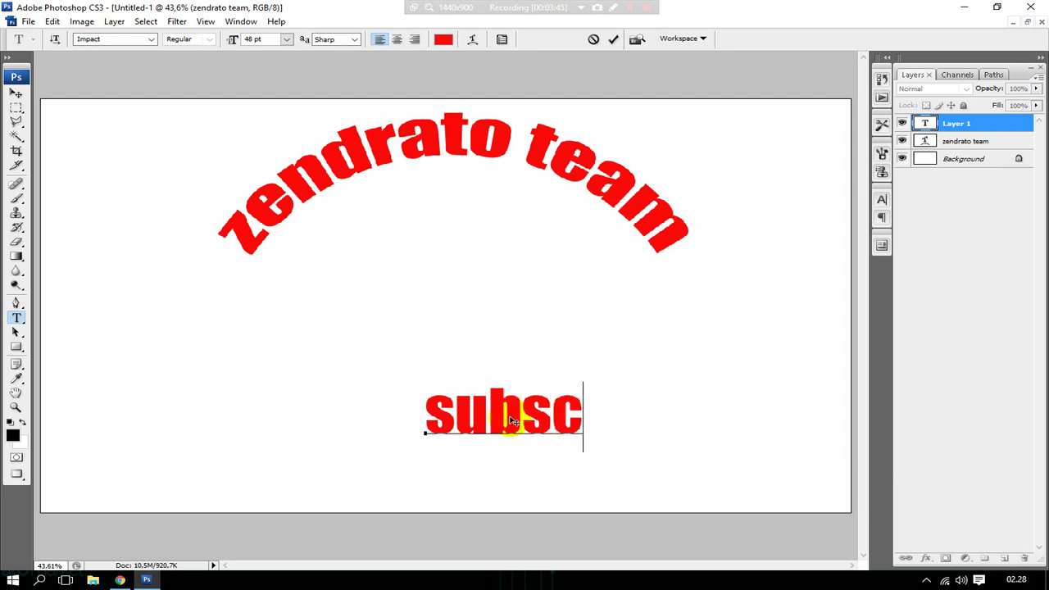
{"action": "type", "text": "ribe n"}
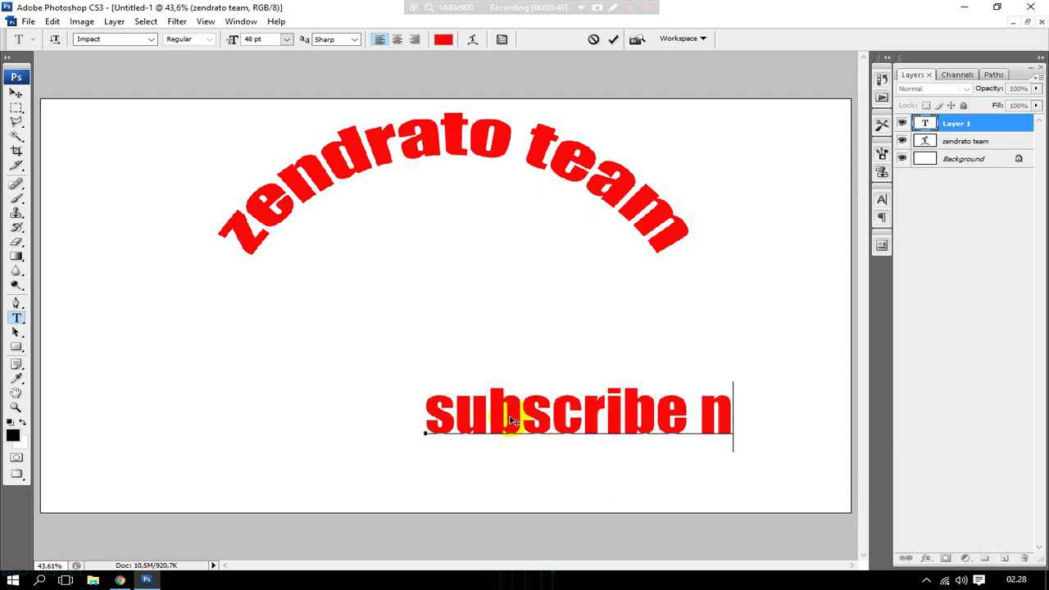
{"action": "type", "text": "ow !"}
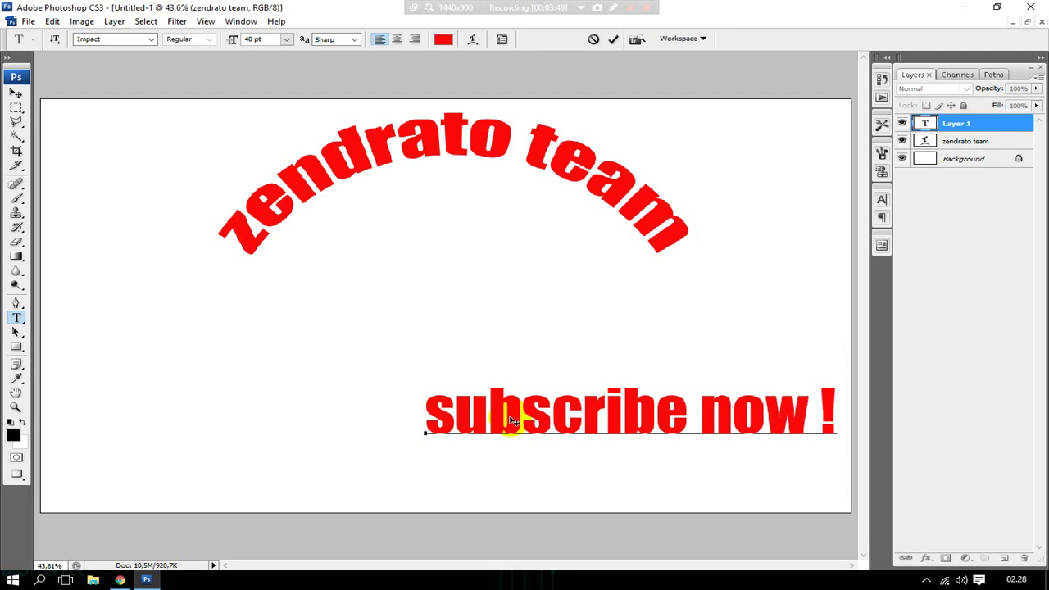
{"action": "left_click_drag", "start_coordinate": [705, 489], "coordinate": [520, 461]}
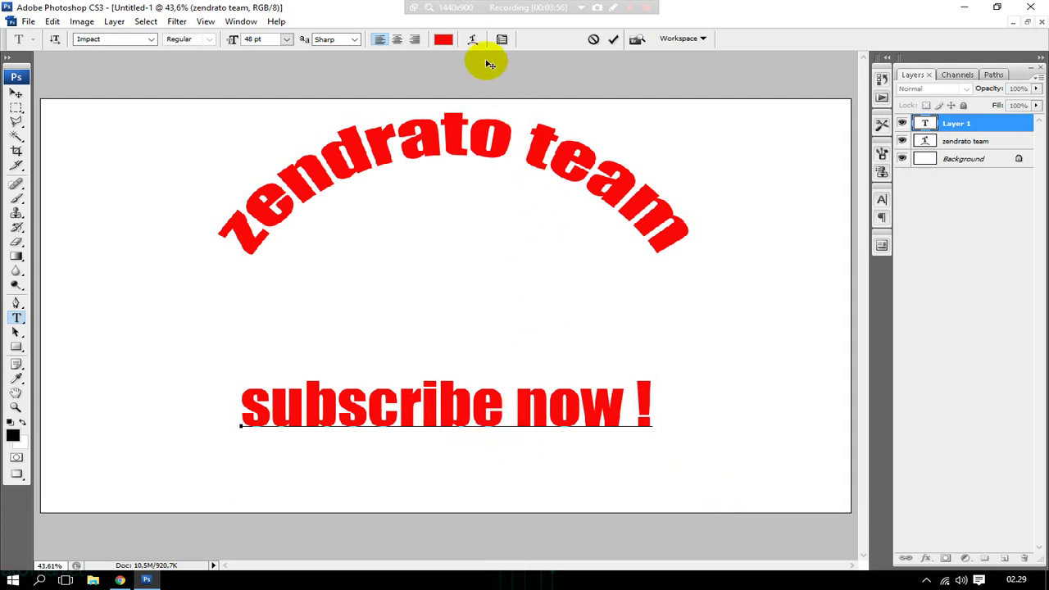
Warp 'subscribe now !' with the Arc style at about -51% bend and commit it
{"action": "left_click", "coordinate": [472, 41]}
{"action": "left_click", "coordinate": [446, 352]}
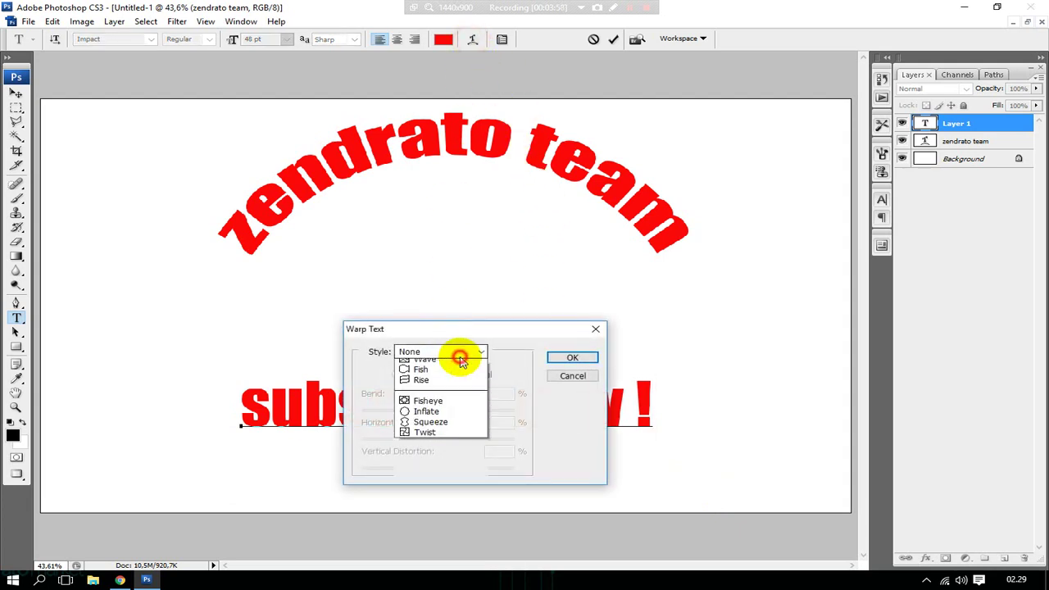
{"action": "left_click", "coordinate": [442, 386]}
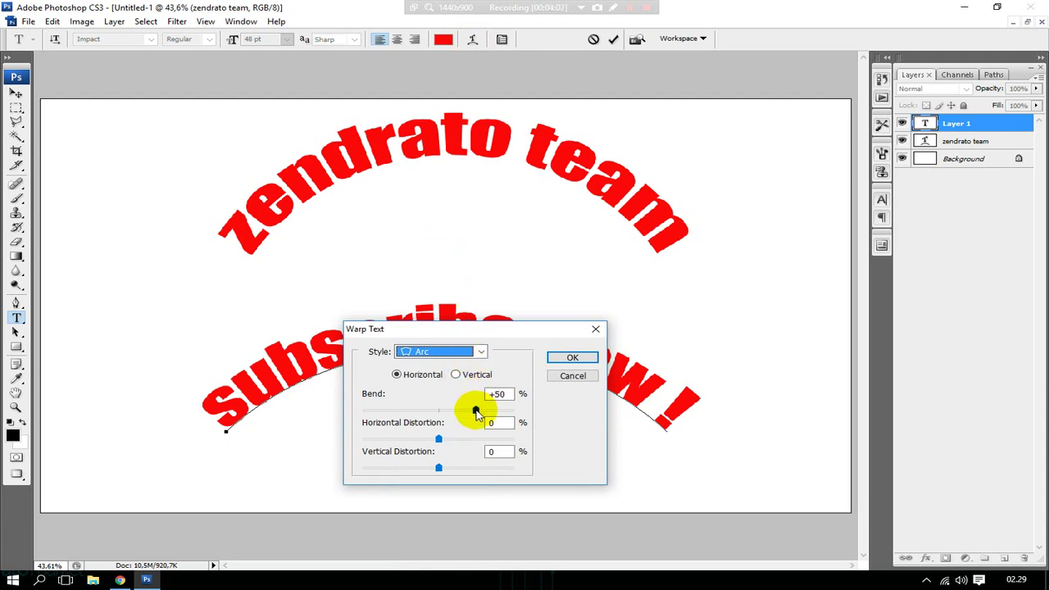
{"action": "left_click_drag", "start_coordinate": [476, 412], "coordinate": [401, 430]}
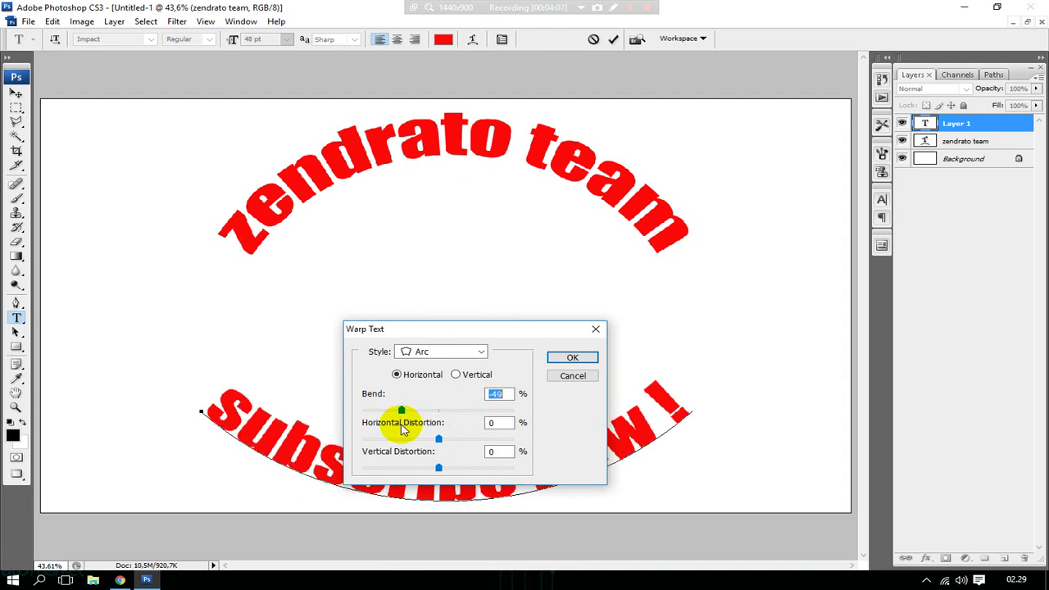
{"action": "left_click_drag", "start_coordinate": [401, 431], "coordinate": [403, 429]}
{"action": "type", "text": "-50"}
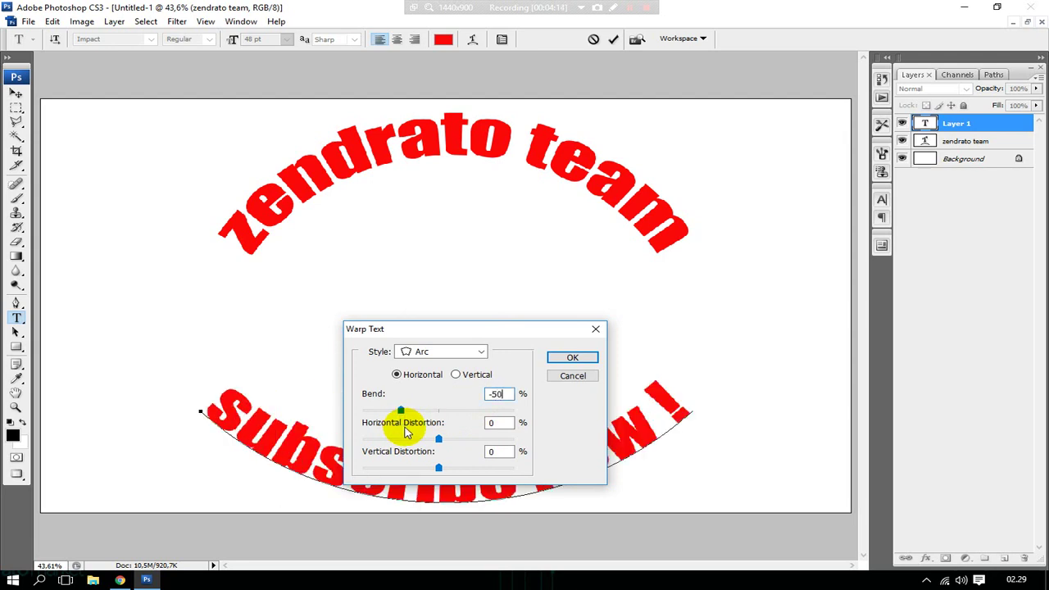
{"action": "key", "text": "Return"}
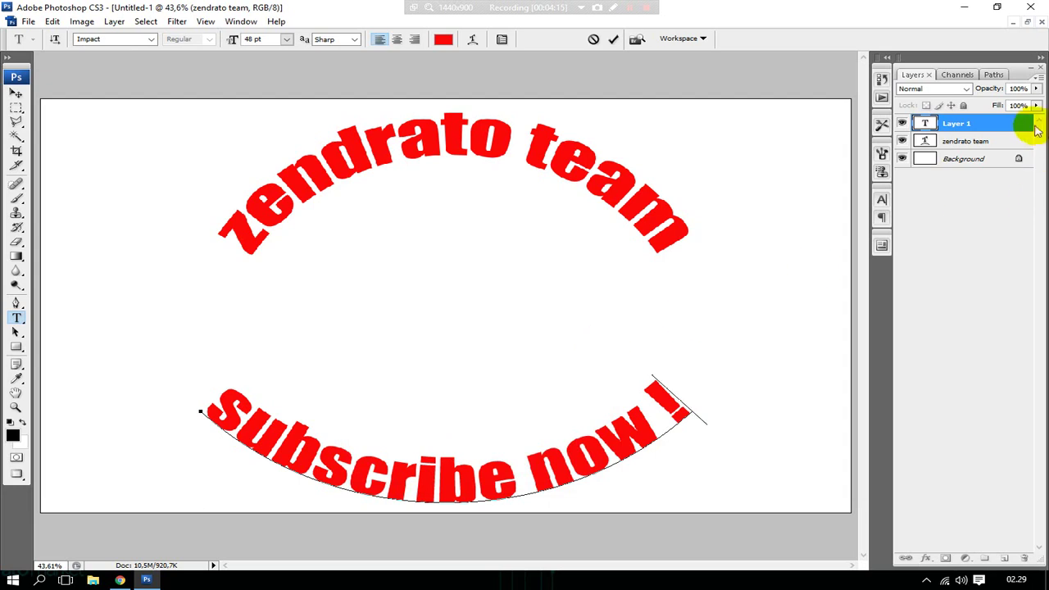
{"action": "left_click", "coordinate": [999, 121]}
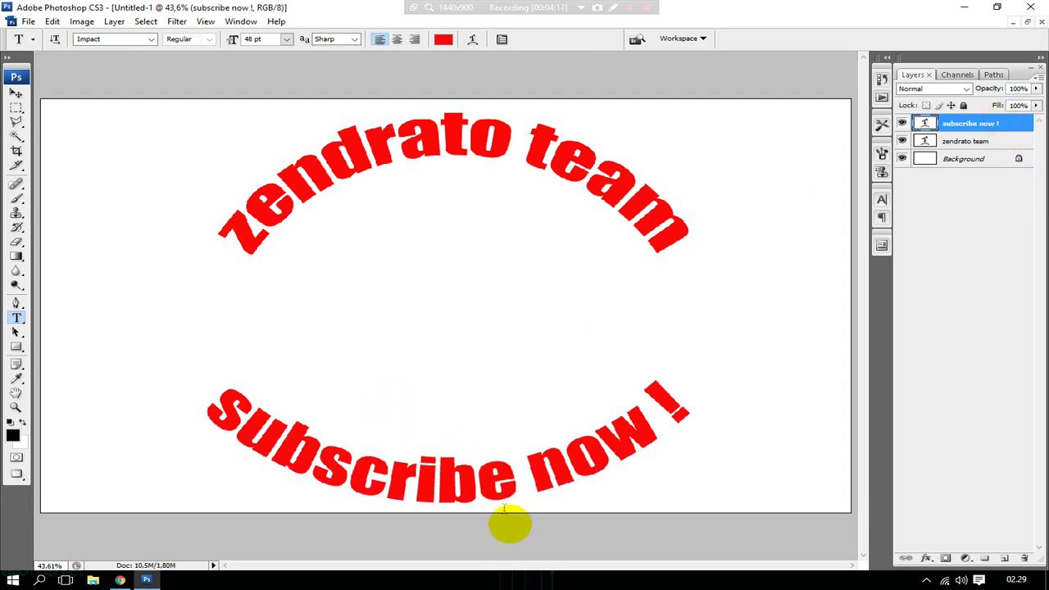
Move the 'subscribe now !' line up and fine-tune its position below the heading
{"action": "key", "text": "v"}
{"action": "left_click_drag", "start_coordinate": [534, 507], "coordinate": [543, 400]}
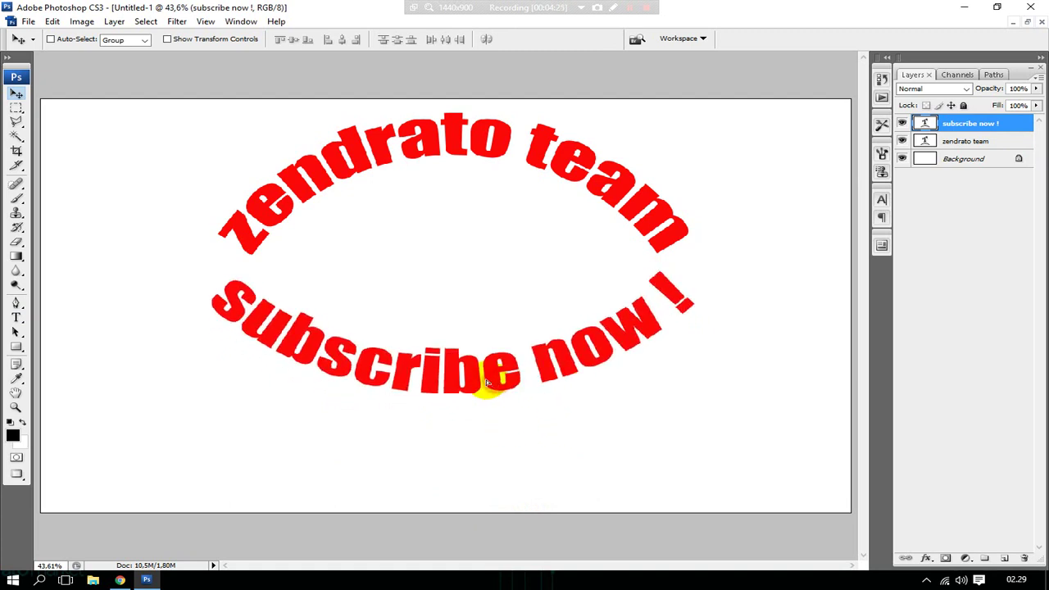
{"action": "left_click_drag", "start_coordinate": [498, 385], "coordinate": [494, 383]}
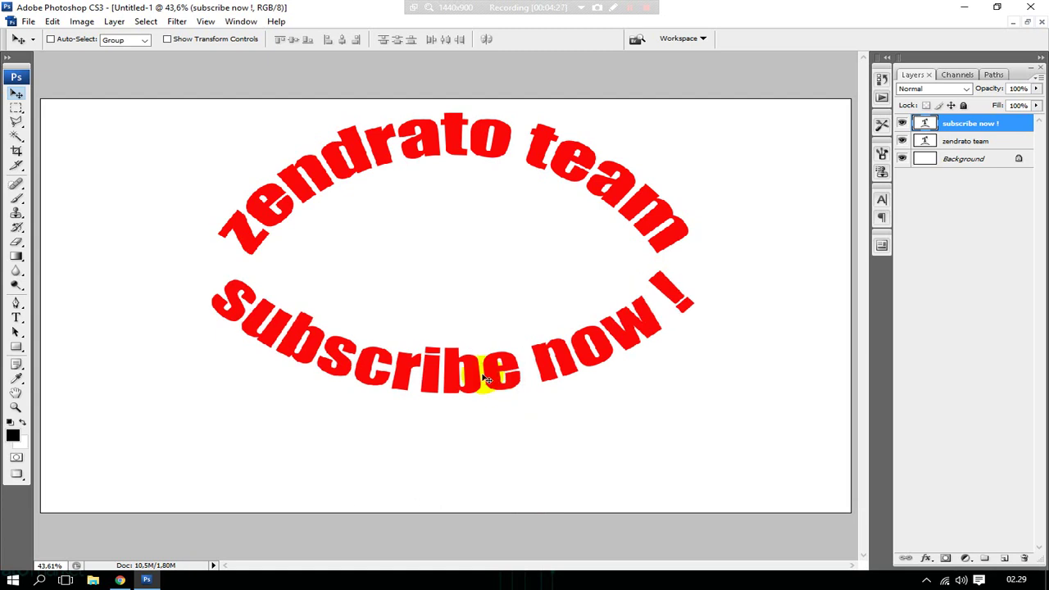
{"action": "key", "text": "t"}
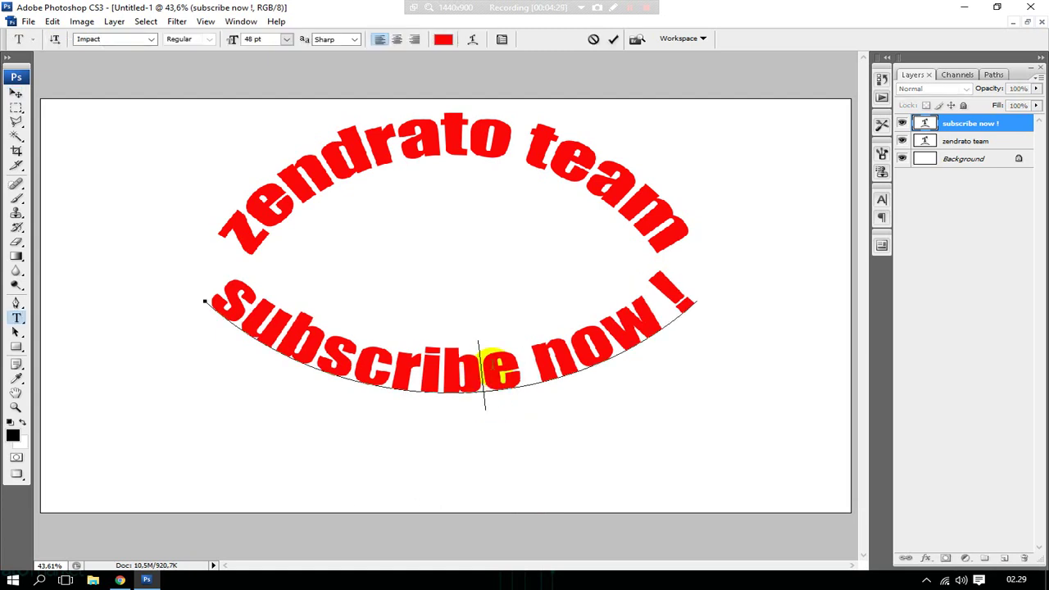
{"action": "left_click", "coordinate": [490, 367]}
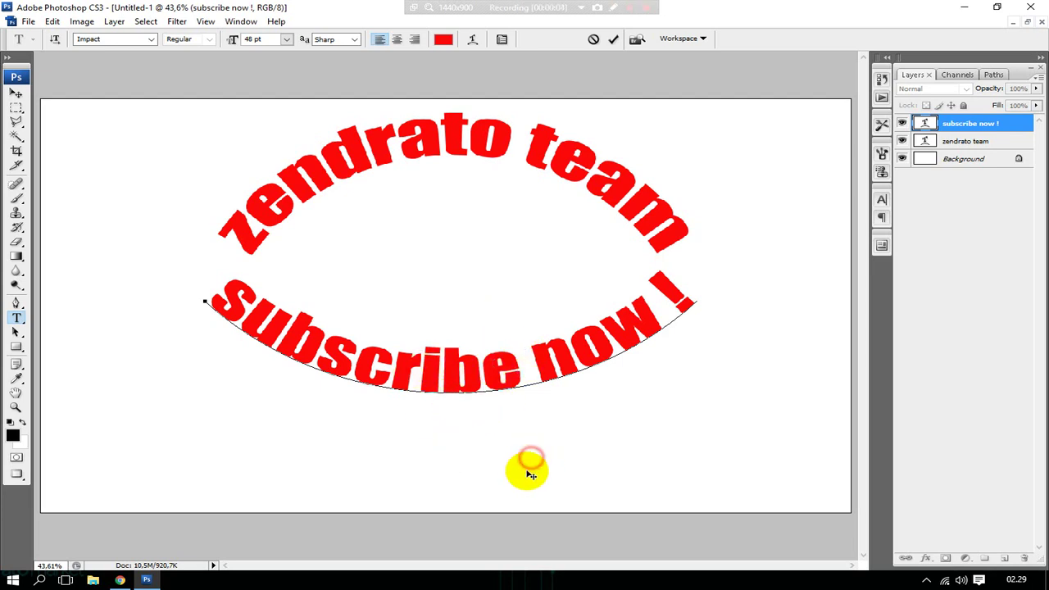
{"action": "left_click_drag", "start_coordinate": [533, 462], "coordinate": [534, 508]}
{"action": "left_click", "coordinate": [983, 123]}
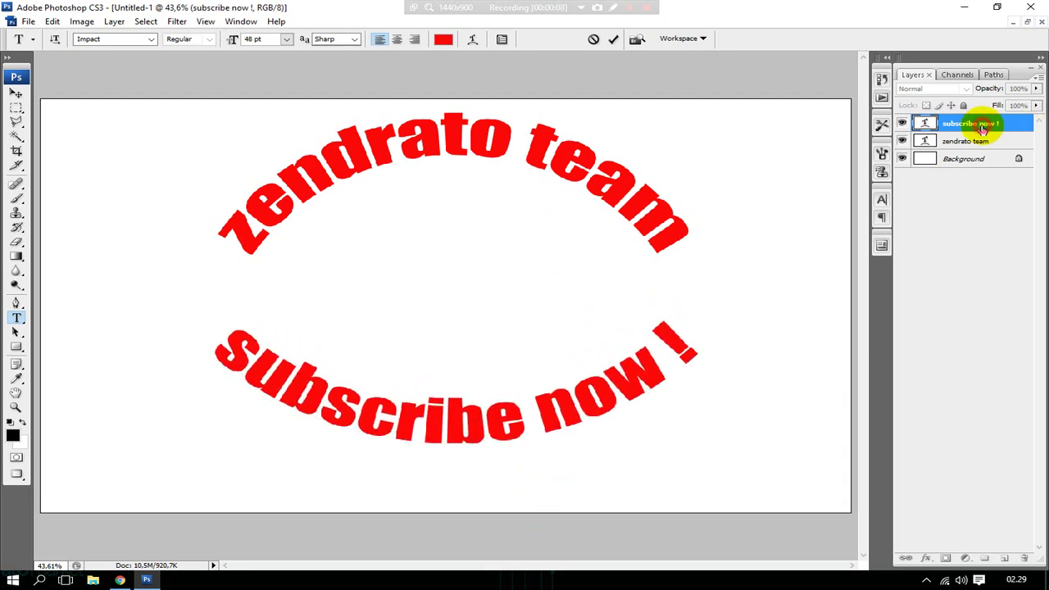
{"action": "key", "text": "v"}
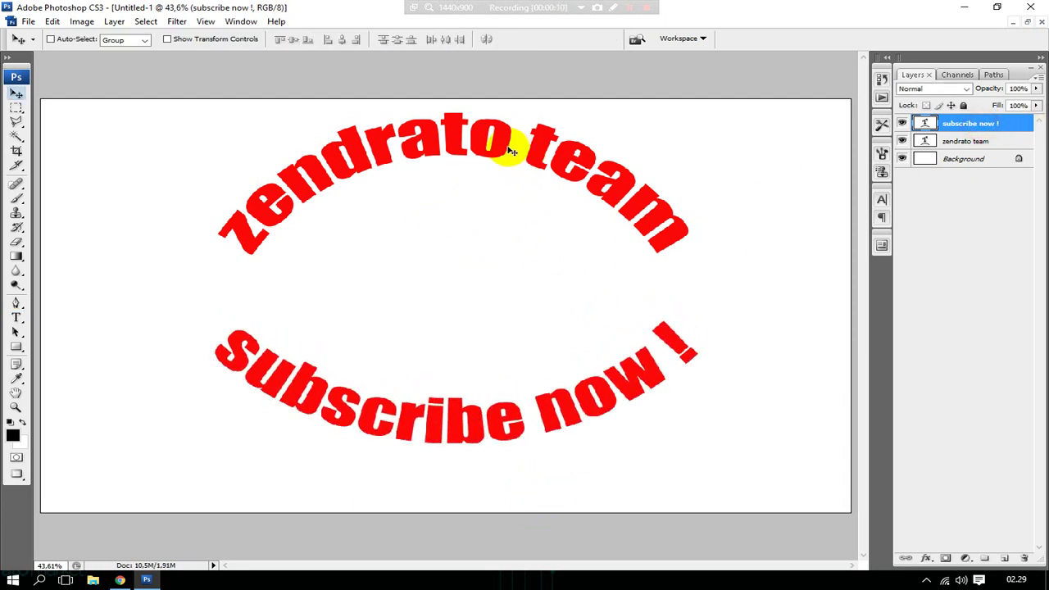
{"action": "left_click_drag", "start_coordinate": [509, 148], "coordinate": [514, 154]}
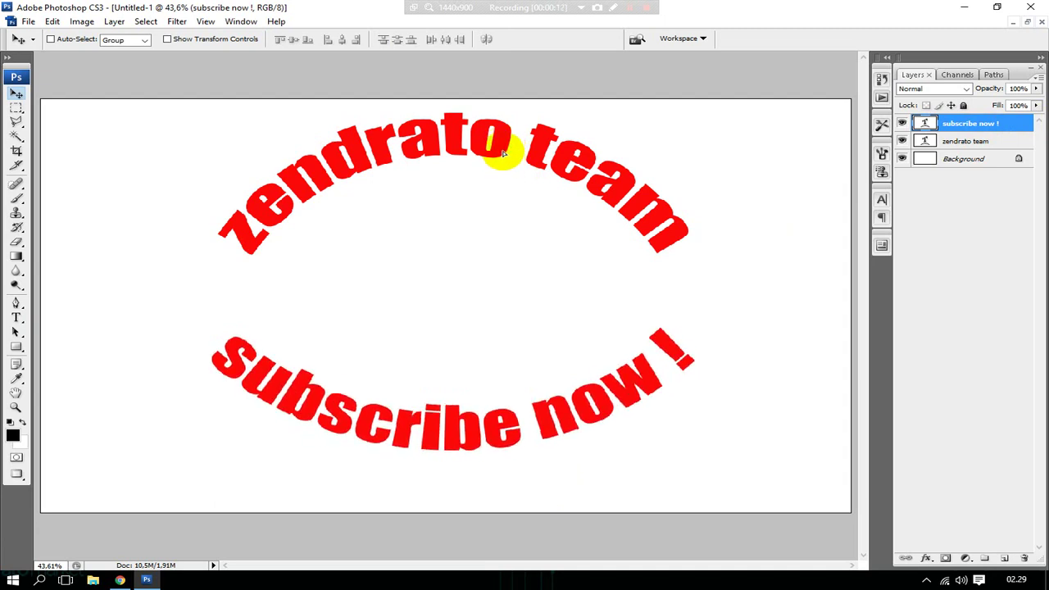
Move and nudge the 'zendrato team' layer so it sits centred above 'subscribe now !'
{"action": "left_click", "coordinate": [967, 141]}
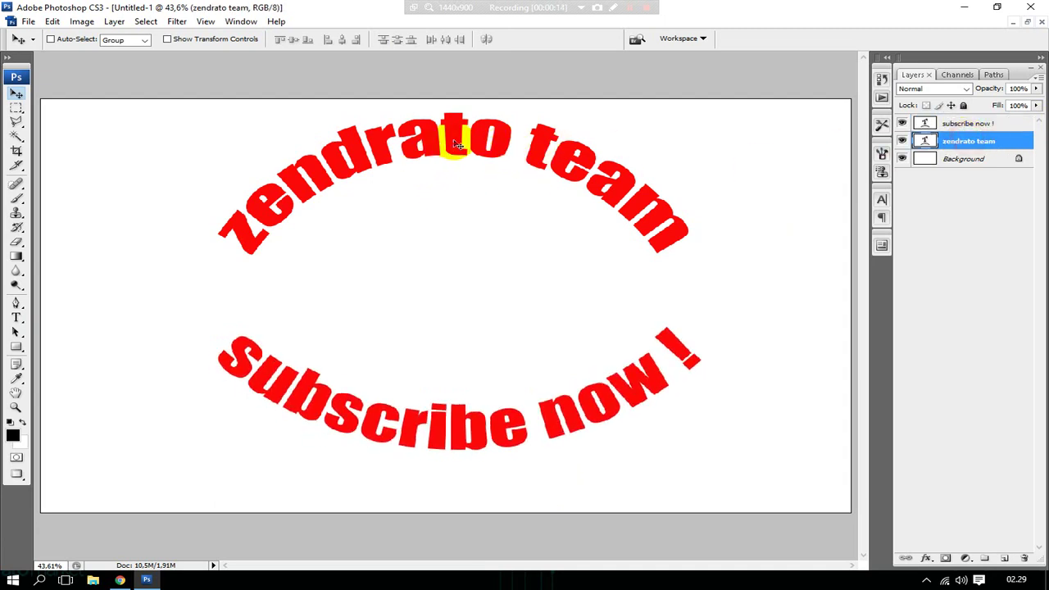
{"action": "mouse_move", "coordinate": [450, 145]}
{"action": "left_mouse_down"}
{"action": "mouse_move", "coordinate": [456, 165]}
{"action": "mouse_move", "coordinate": [446, 168]}
{"action": "left_mouse_up"}
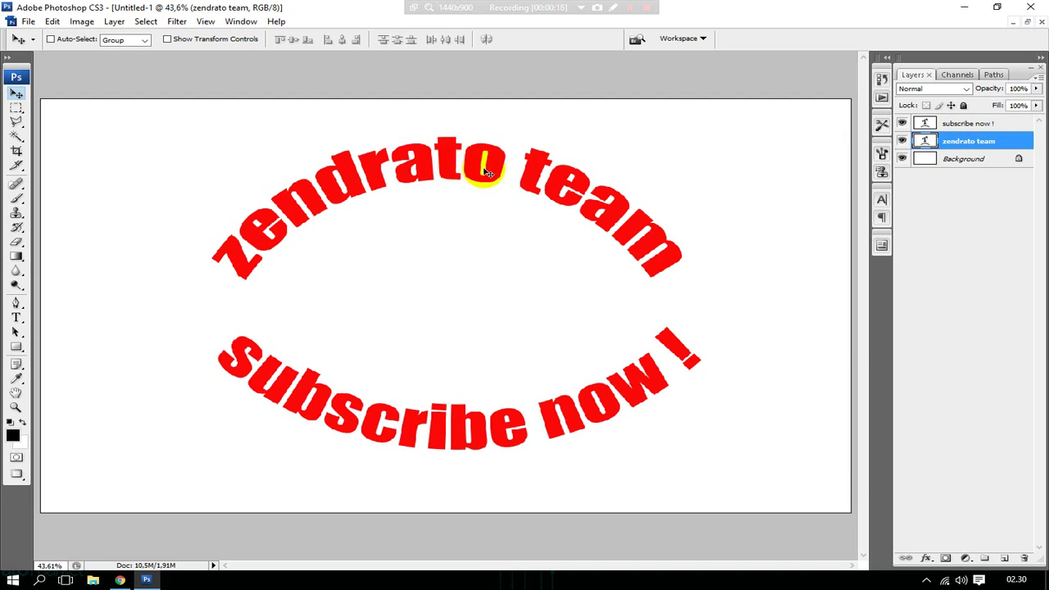
{"action": "left_click_drag", "start_coordinate": [583, 392], "coordinate": [579, 395]}
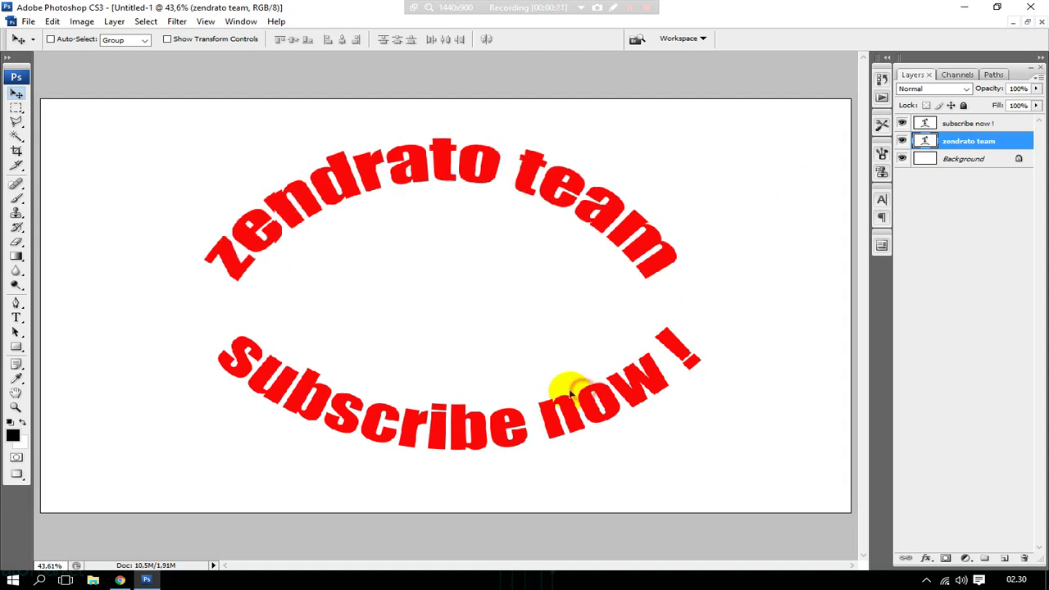
{"action": "key", "text": "shift+Right"}
{"action": "key", "text": "shift+Right"}
{"action": "key", "text": "shift+Down"}
{"action": "key", "text": "shift+Right"}
{"action": "key", "text": "shift+Down"}
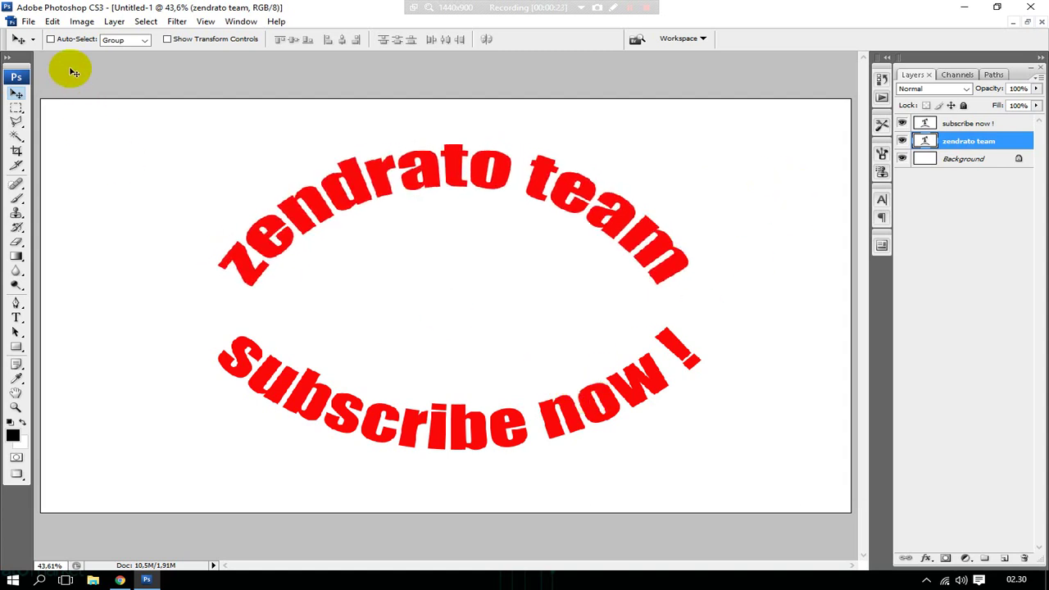
Save as Untitled-1.jpg on the Desktop in JPEG format at Quality 12 (Maximum)
{"action": "left_click", "coordinate": [27, 22]}
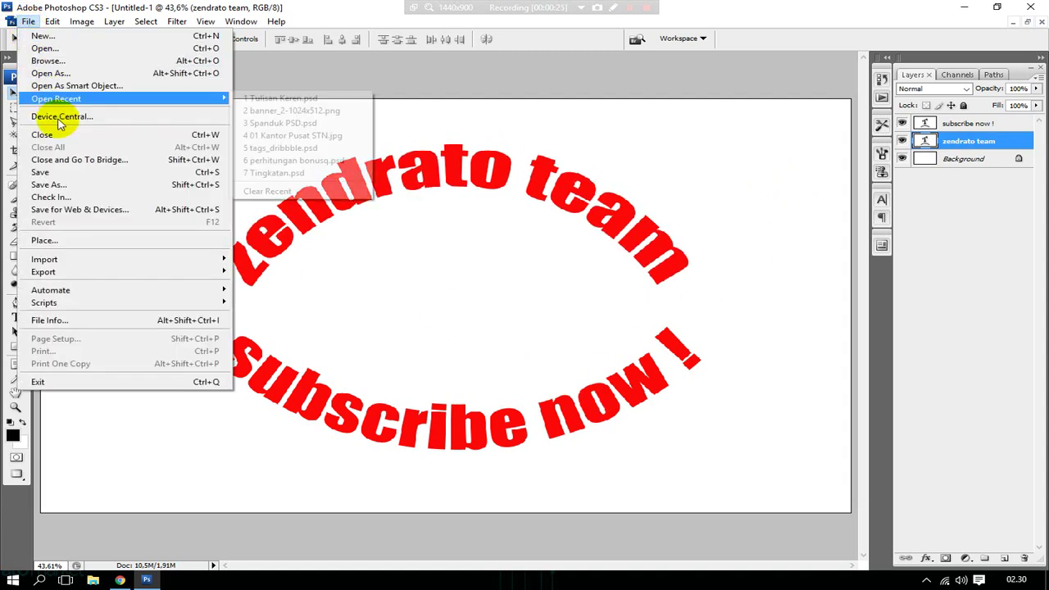
{"action": "left_click", "coordinate": [64, 188]}
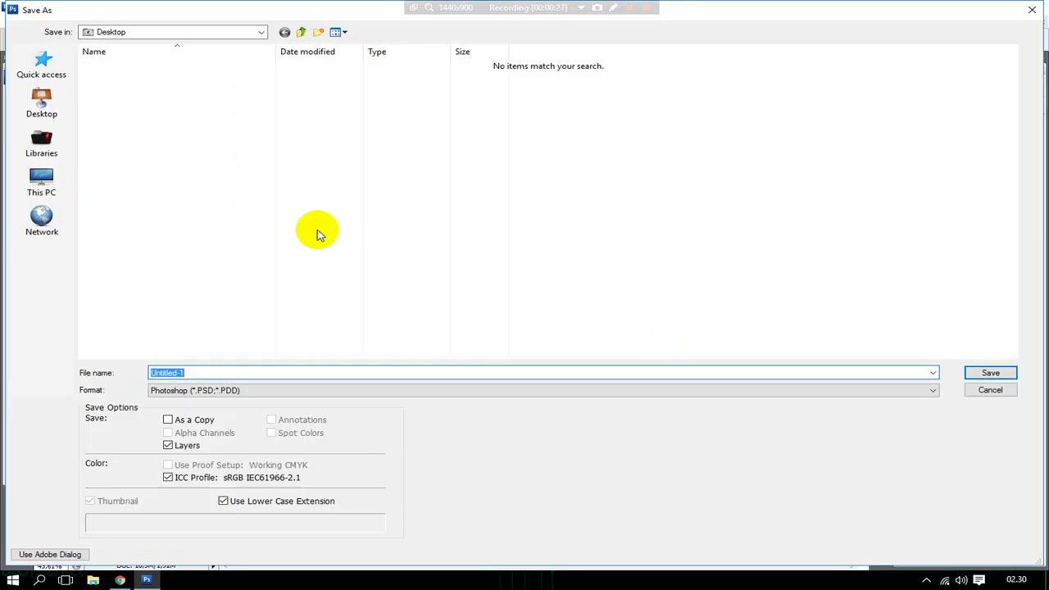
{"action": "left_click", "coordinate": [203, 390]}
{"action": "left_click", "coordinate": [263, 453]}
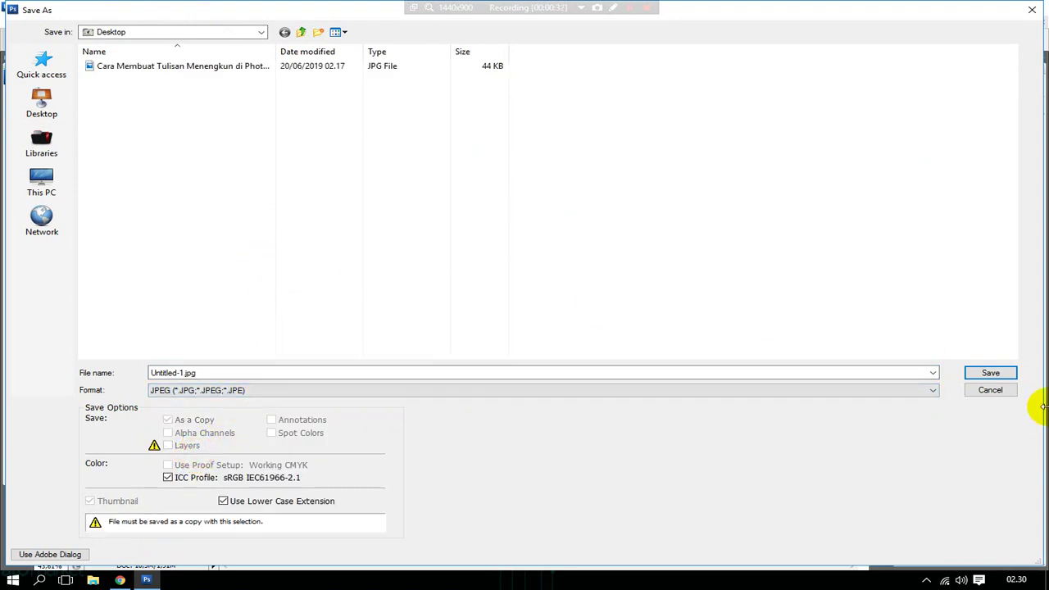
{"action": "left_click", "coordinate": [990, 373]}
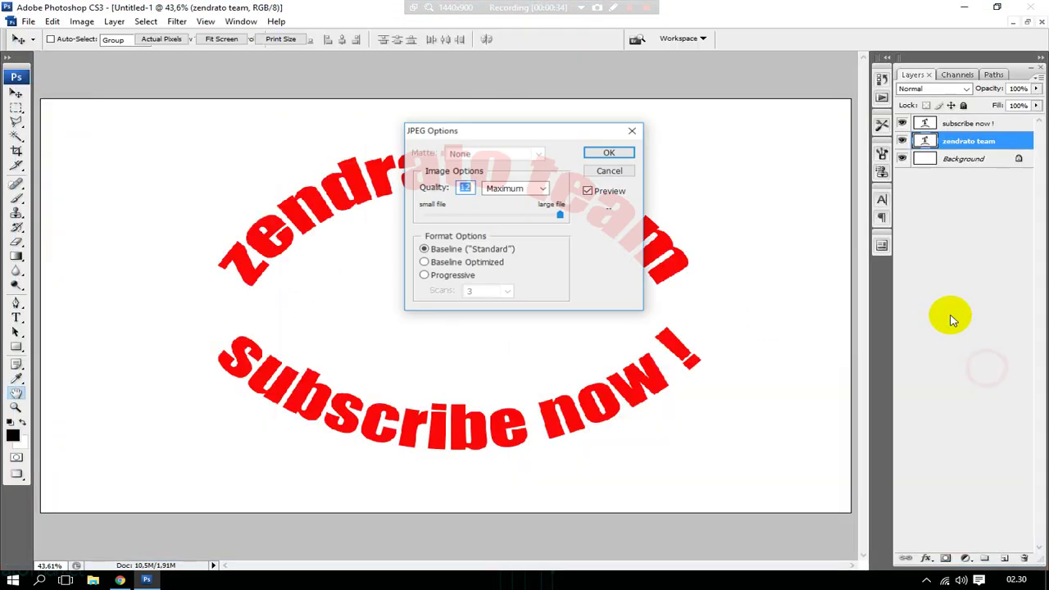
{"action": "left_click", "coordinate": [610, 152]}
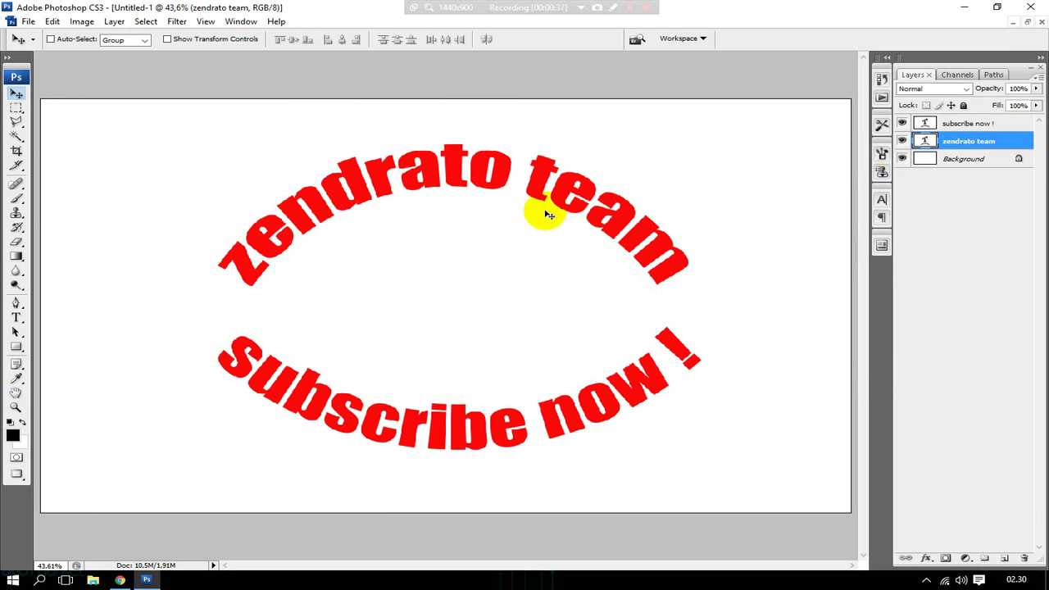